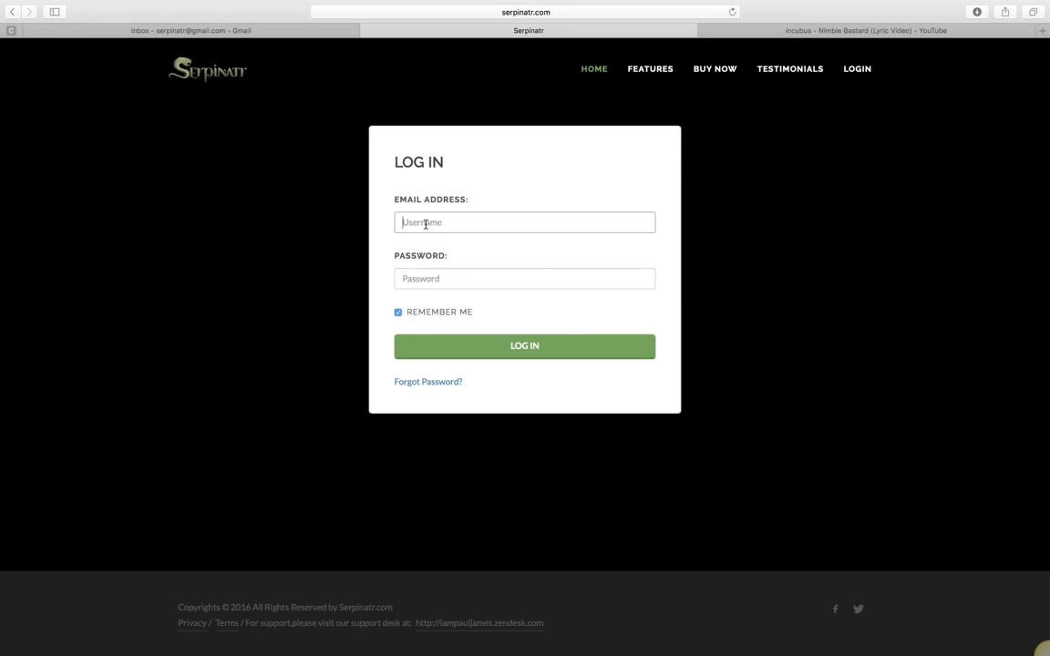
- Log in to Serpinatr using the saved autofill login details
click(429, 244)
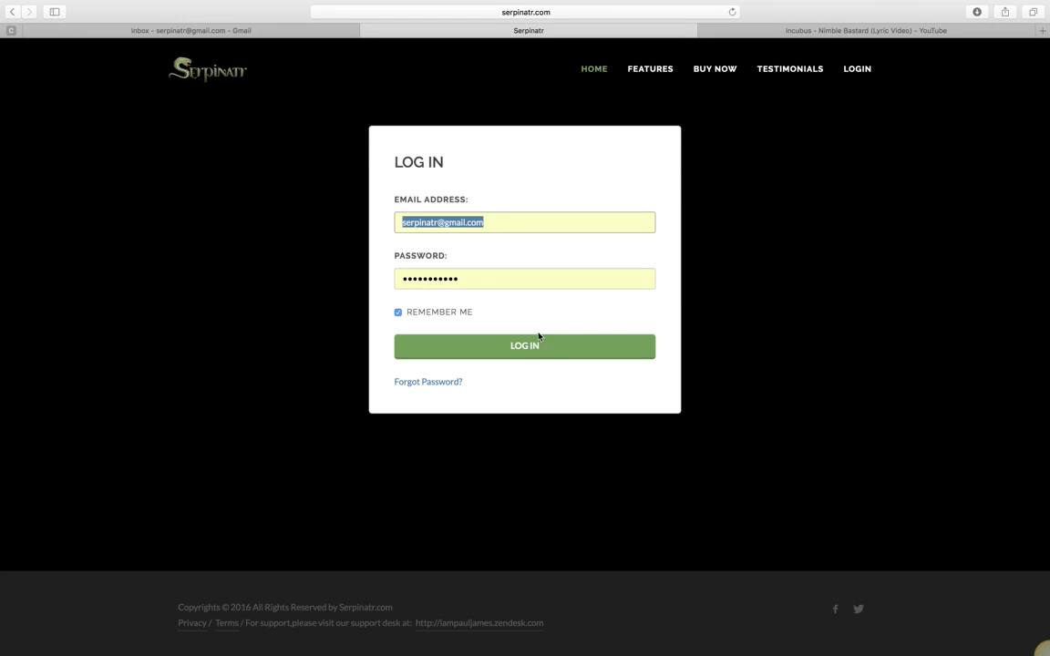
click(538, 346)
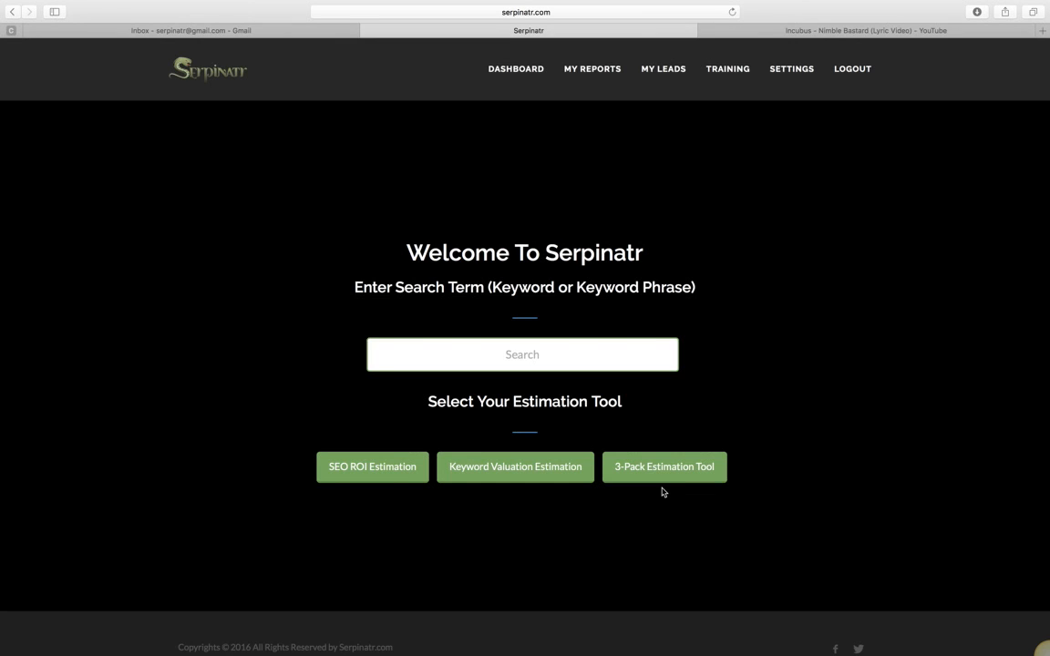
- Search the keyword 'Chicago Personal Injury Lawyer' and open its SEO ROI Estimation form
click(427, 357)
text(Chicago Personal Injury Lawyer)
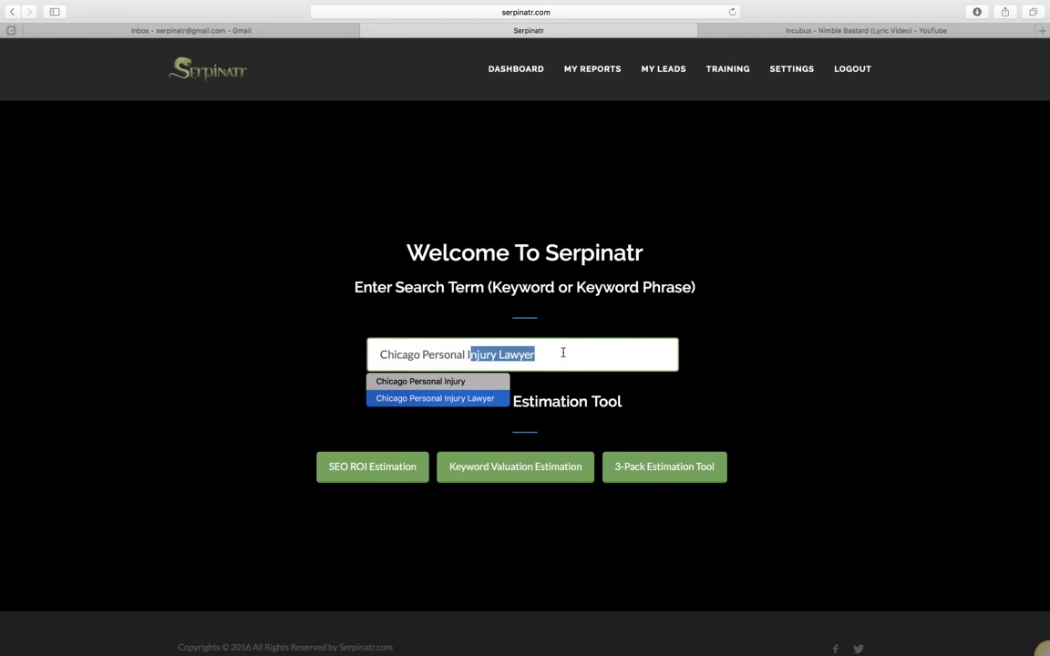
click(562, 352)
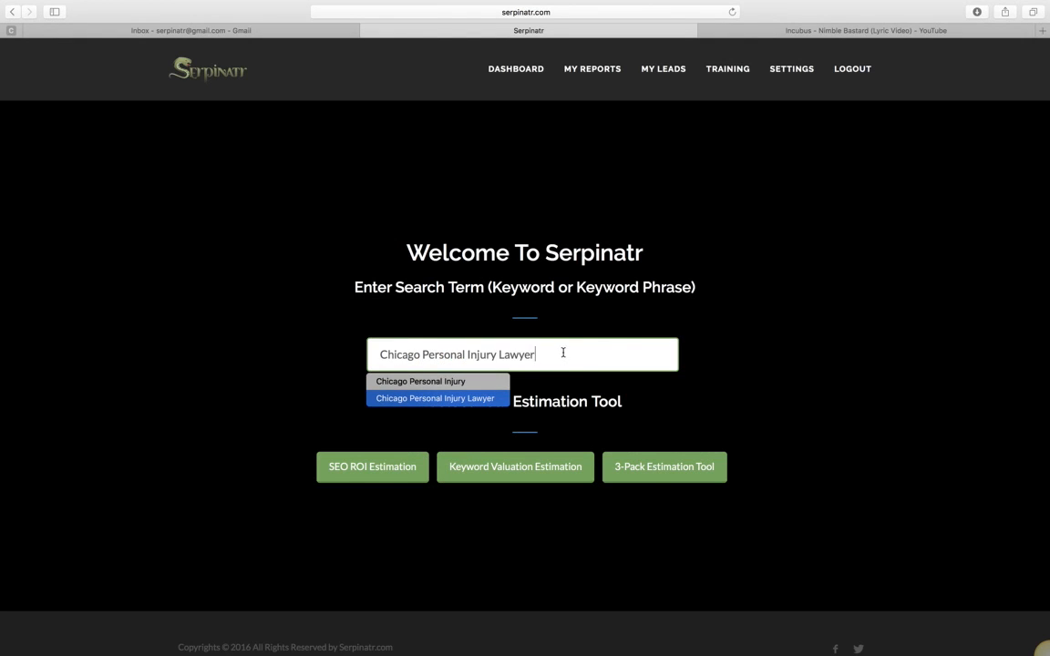
click(396, 467)
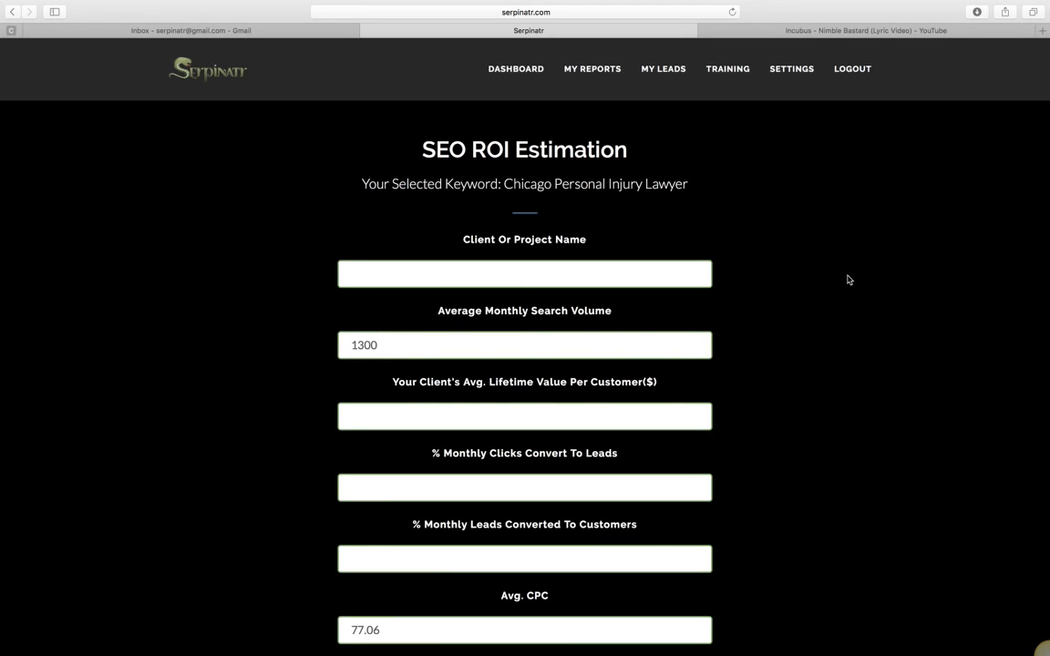
scroll(848, 280, down, 5)
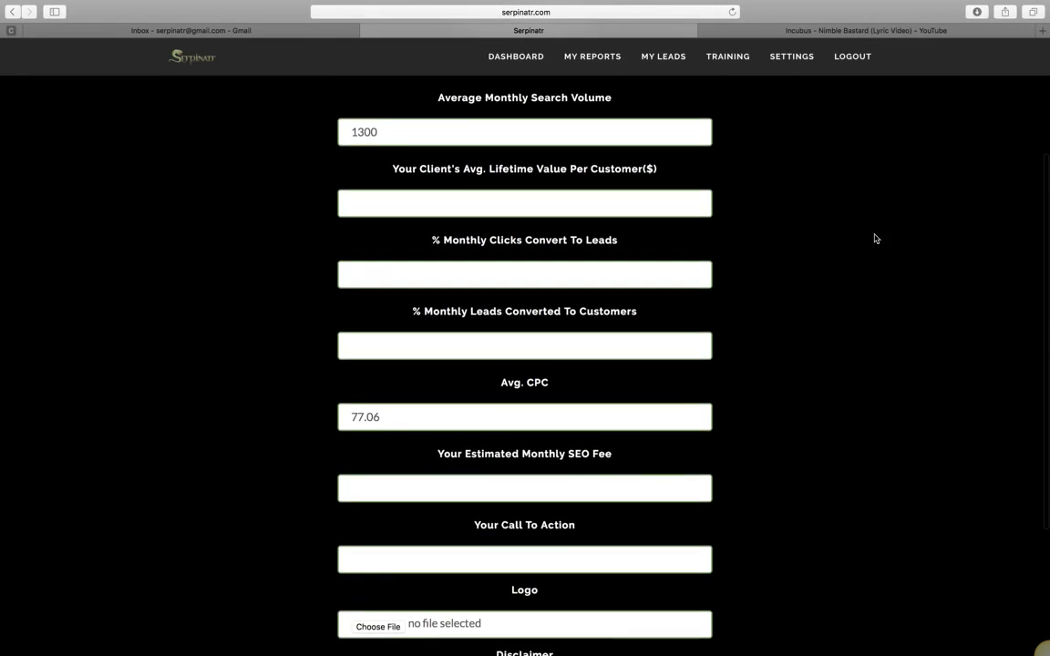
scroll(1046, 85, up, 5)
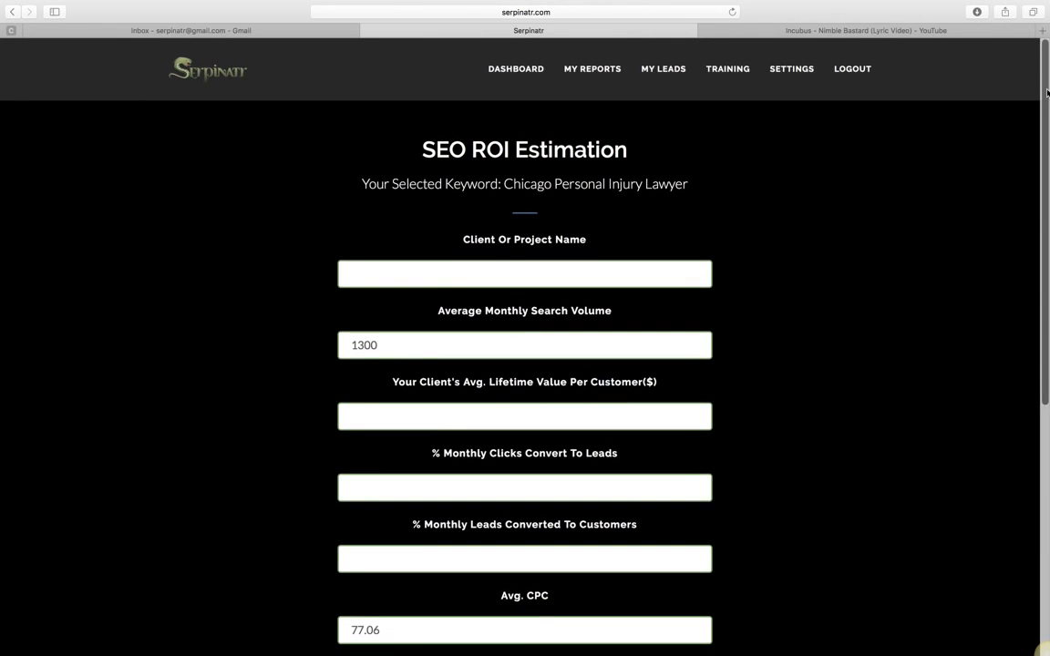
scroll(1046, 91, down, 6)
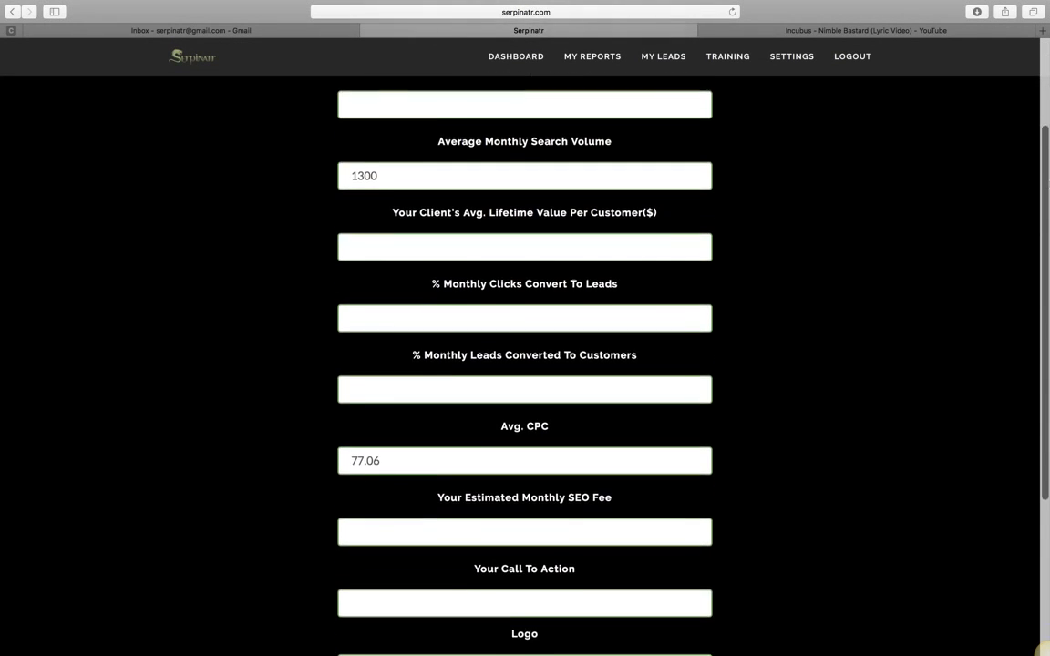
scroll(1047, 316, down, 3)
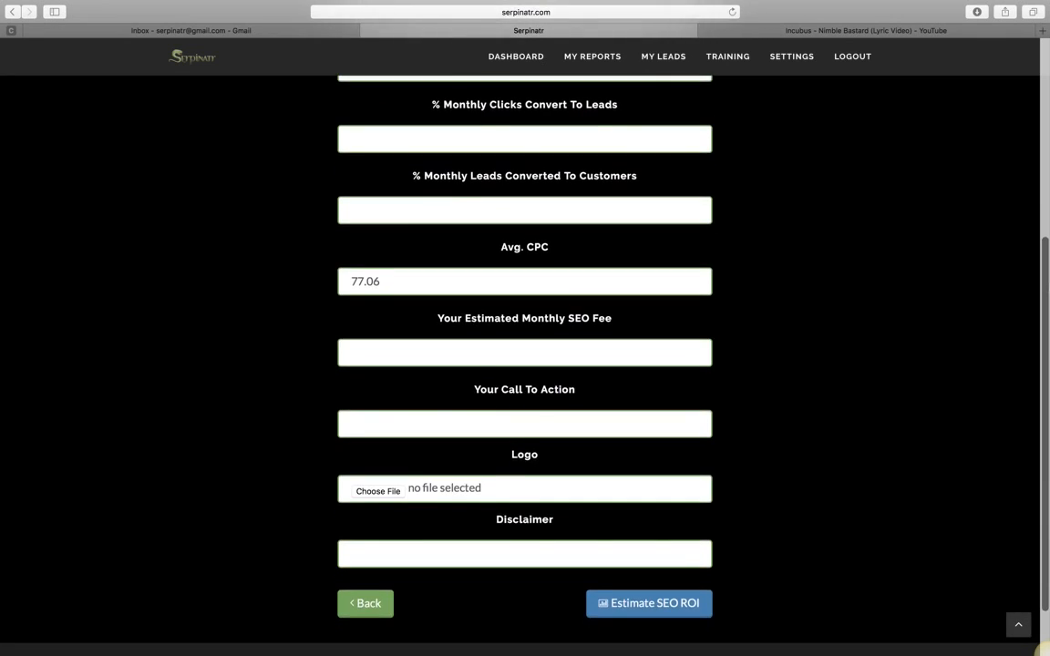
scroll(1048, 317, up, 7)
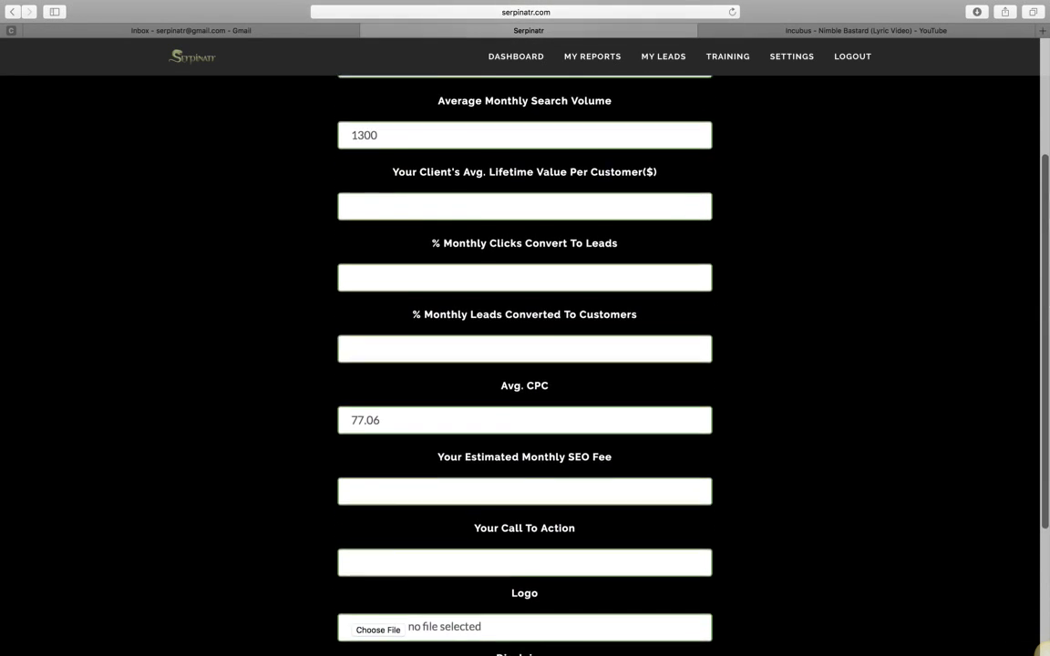
scroll(847, 264, up, 2)
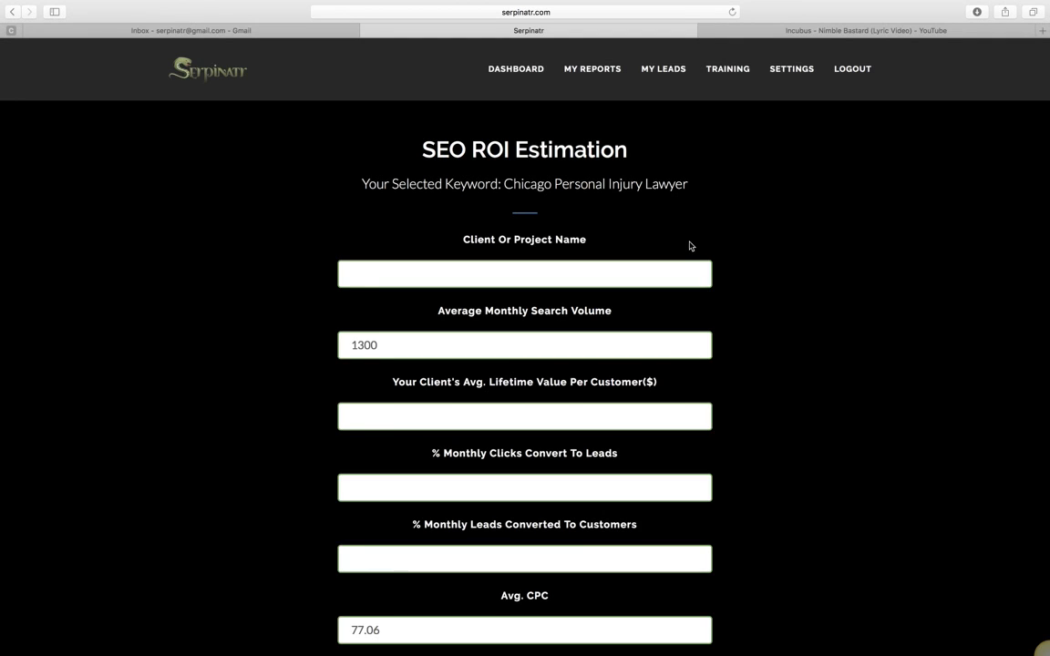
- Enter 'Demo 1' as the client name, keeping the monthly search volume at 1300
click(458, 275)
text(Demo 1)
drag(382, 343, 346, 344)
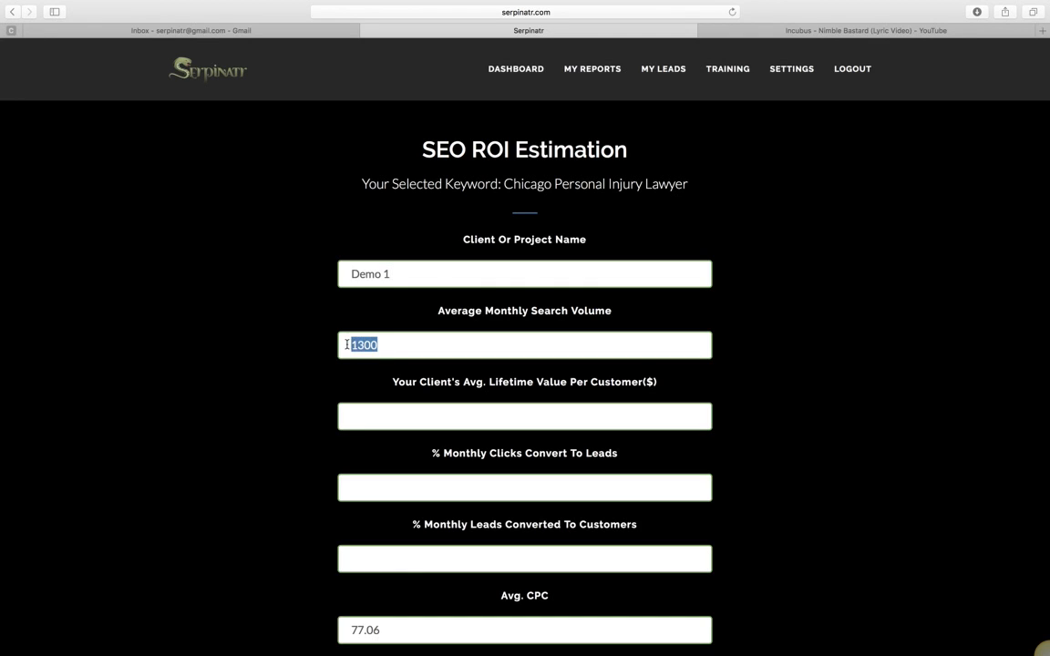
text(1000)
drag(389, 347, 339, 345)
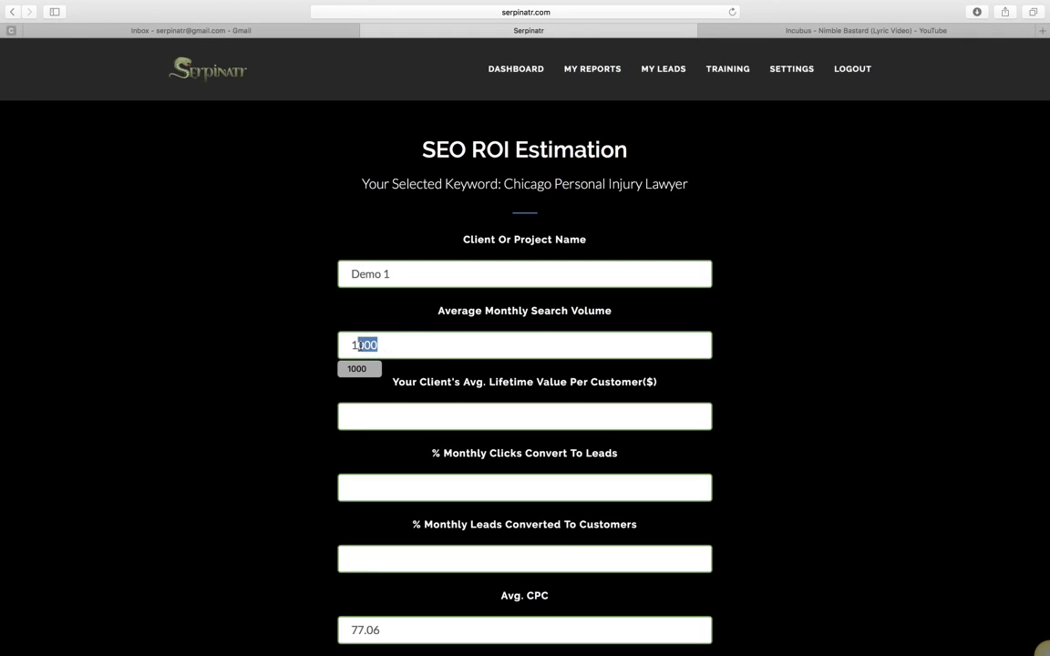
text(1300)
click(743, 398)
scroll(742, 398, down, 1)
scroll(743, 398, down, 2)
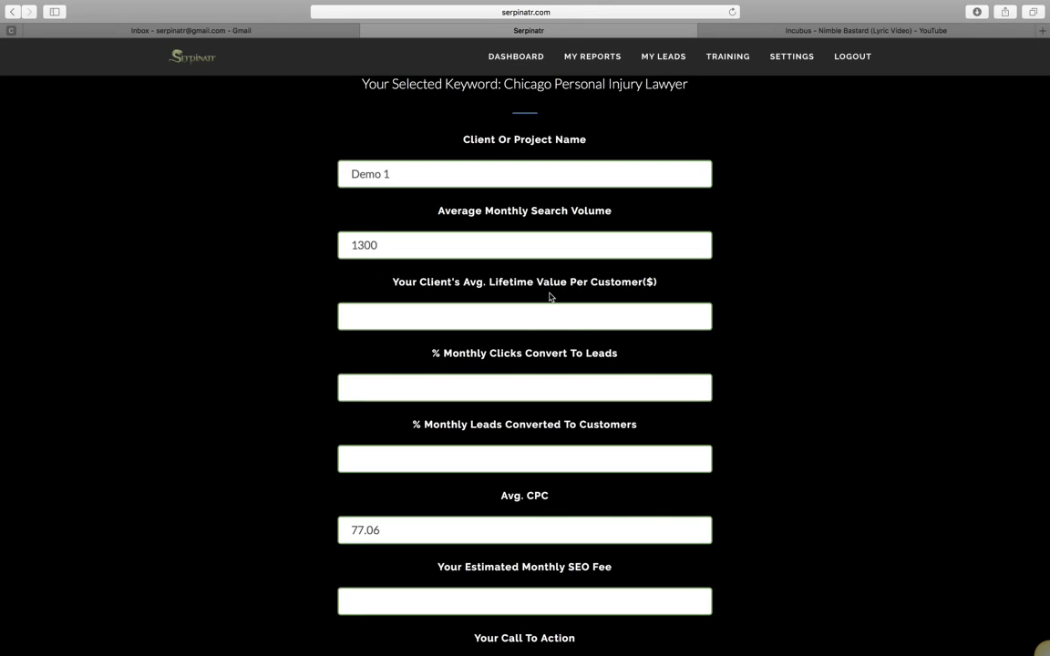
- Enter lifetime value 50000, clicks-to-leads 15% and leads-to-customers 20%
click(395, 316)
text(50000)
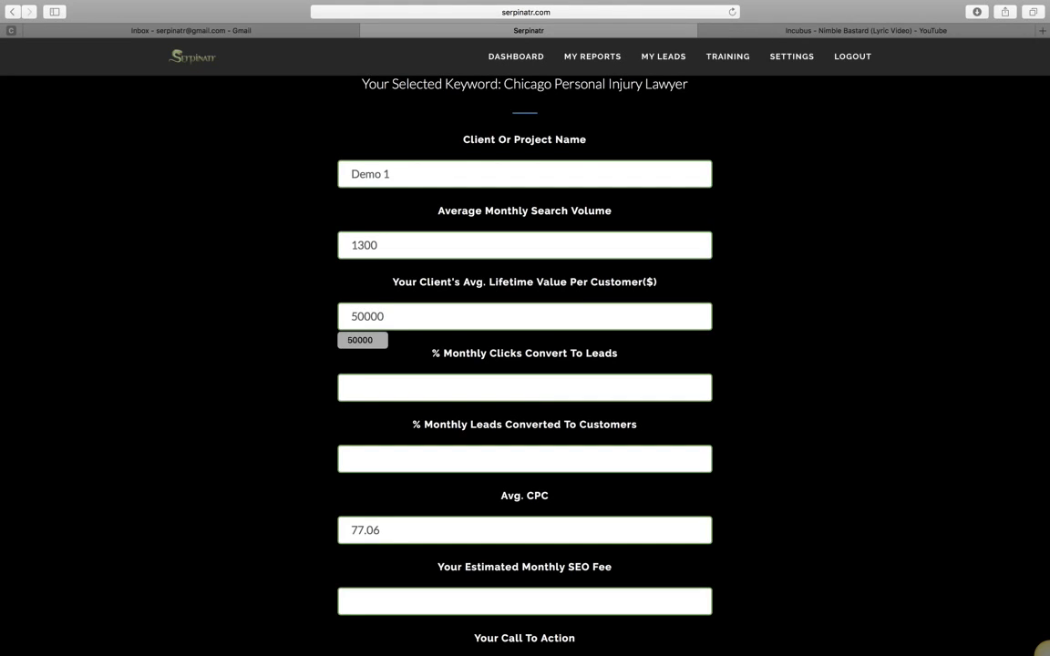
click(417, 383)
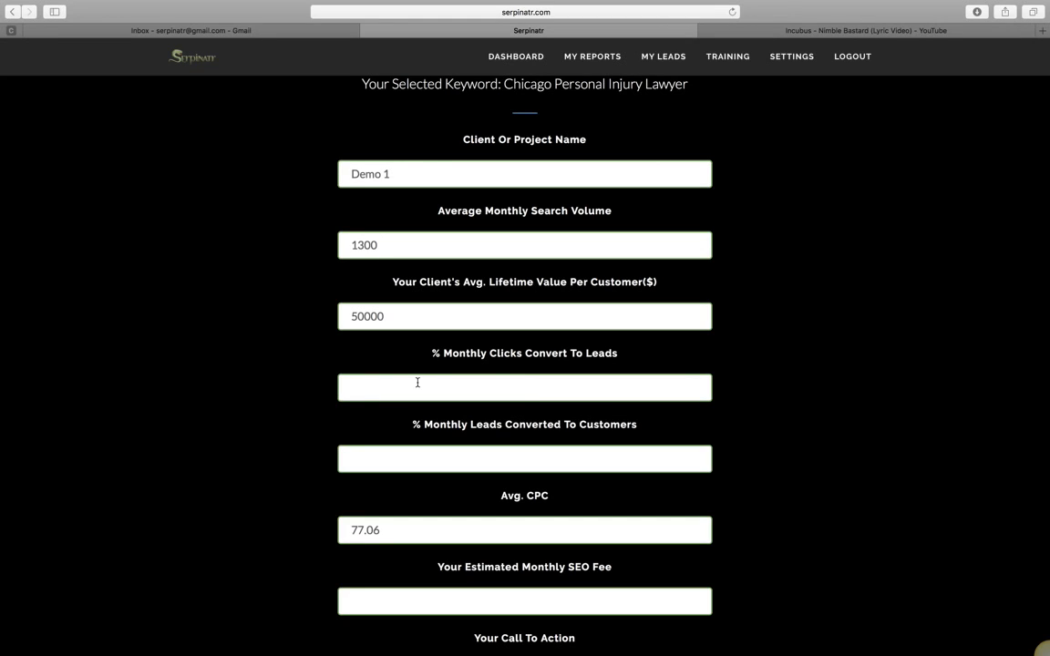
text(15)
click(424, 458)
text(20)
click(531, 529)
scroll(739, 557, down, 5)
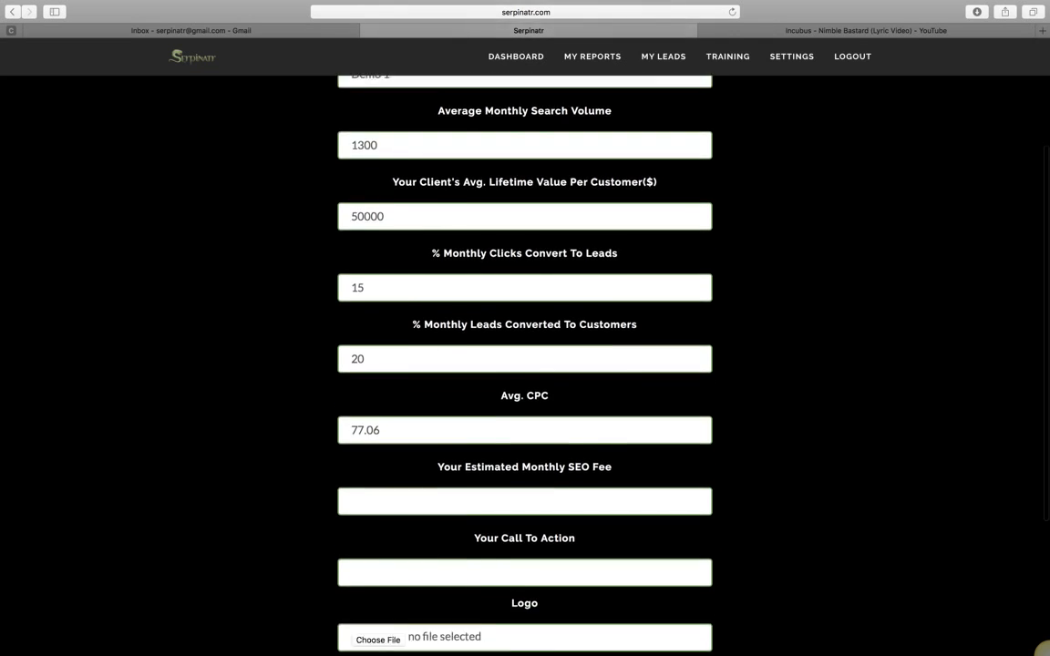
click(403, 353)
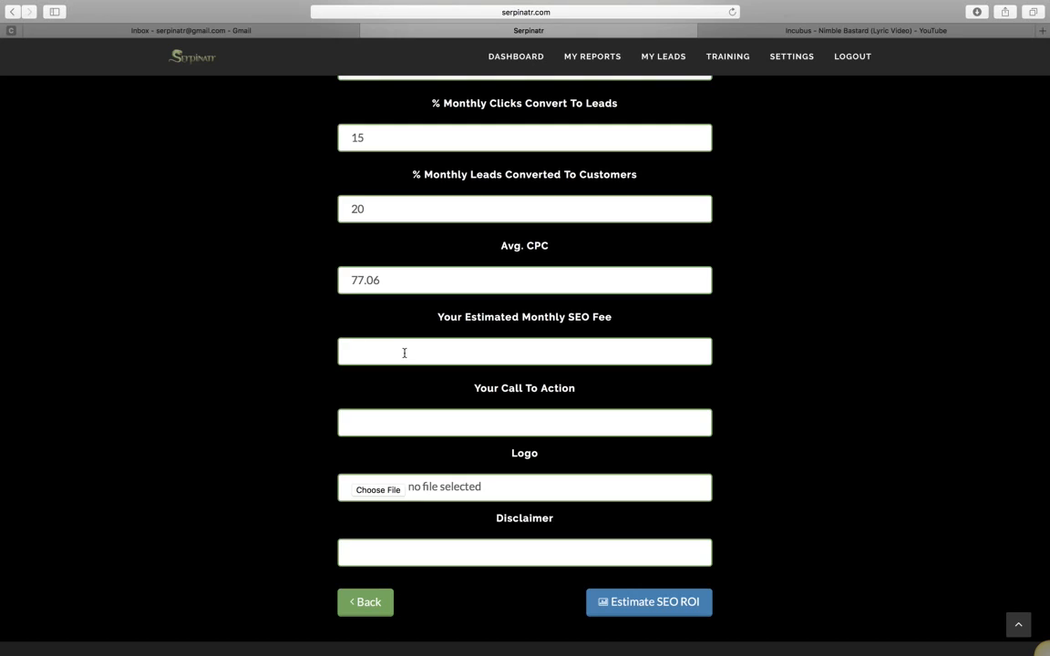
- Enter a 3500 monthly SEO fee, a 'Please Call Me Today At' phone call-to-action, and 'Legal Disclaimer:'
text(3500)
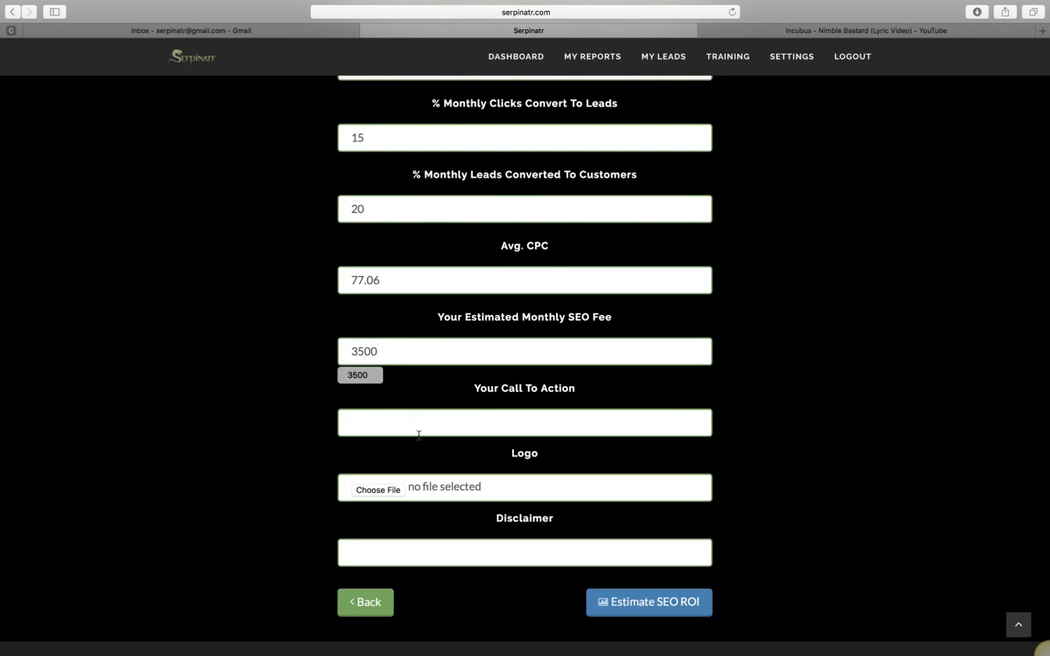
click(484, 425)
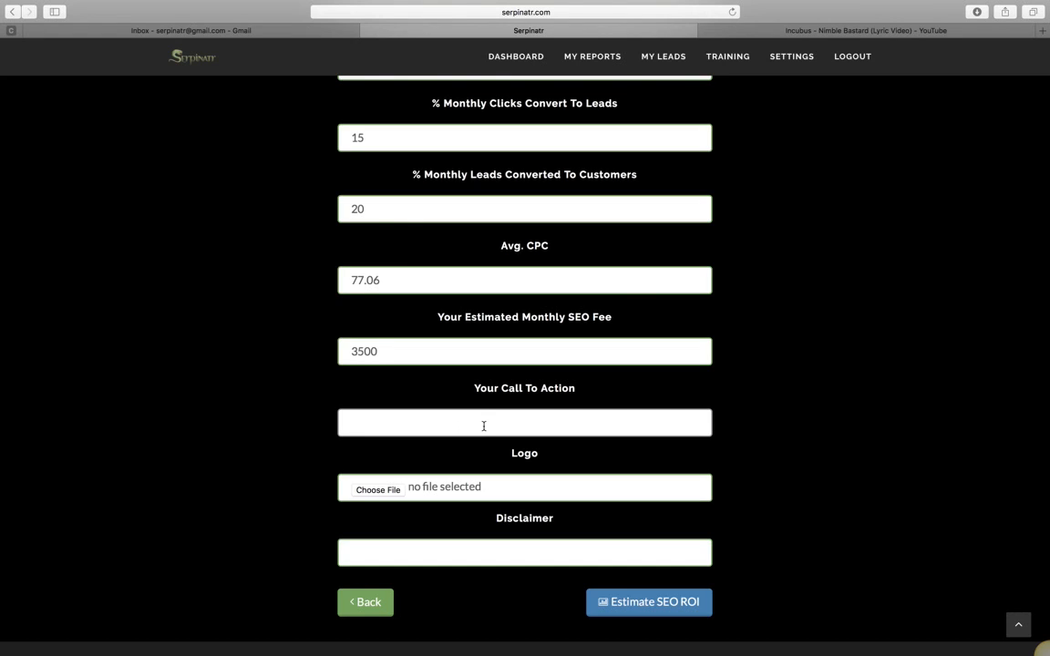
text(Please Call Me Today A)
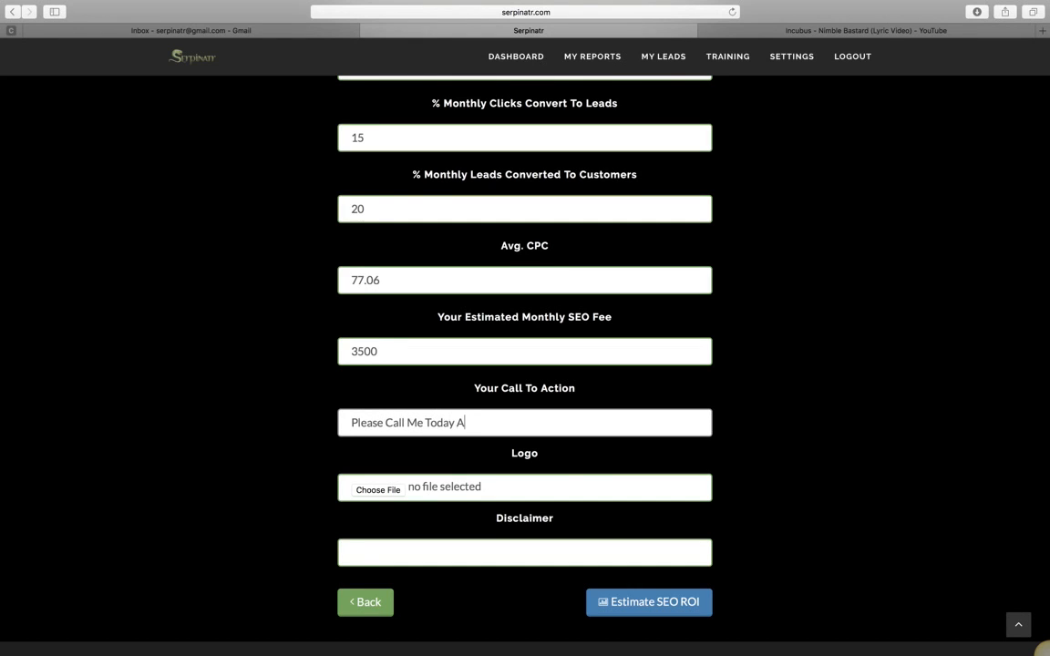
text(t 555-555-5555)
scroll(726, 532, down, 2)
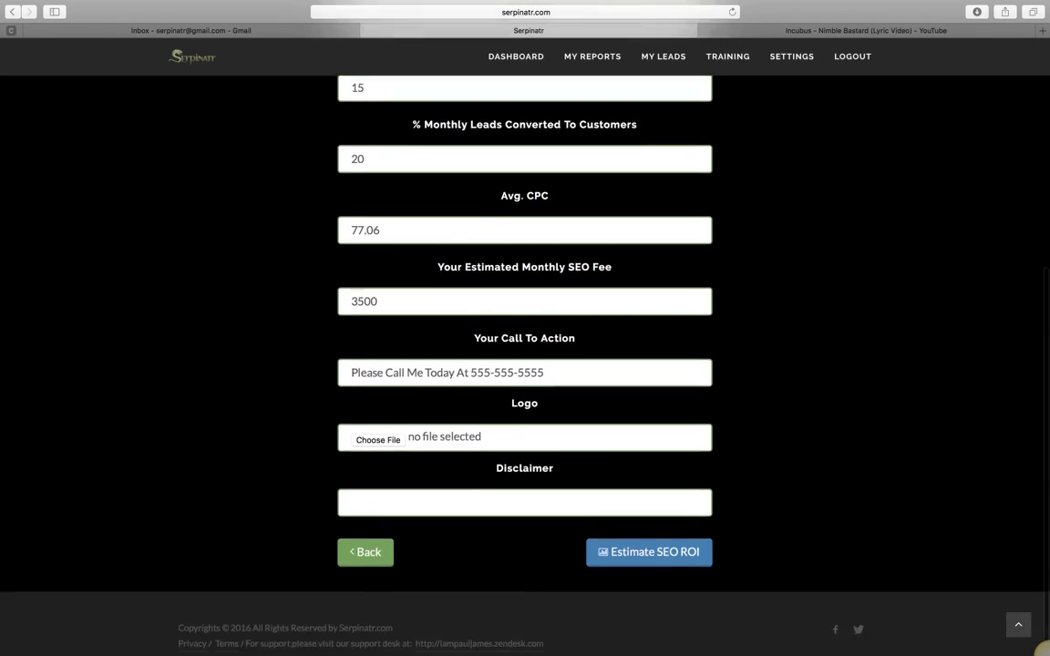
click(429, 484)
text(Legal Discl)
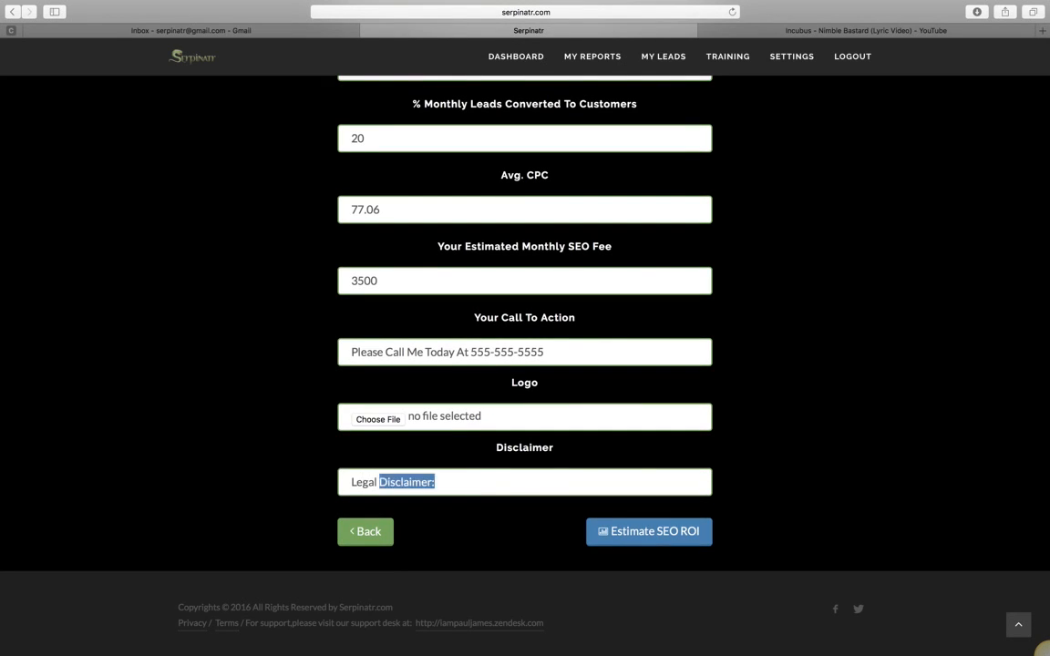
text(aimer:)
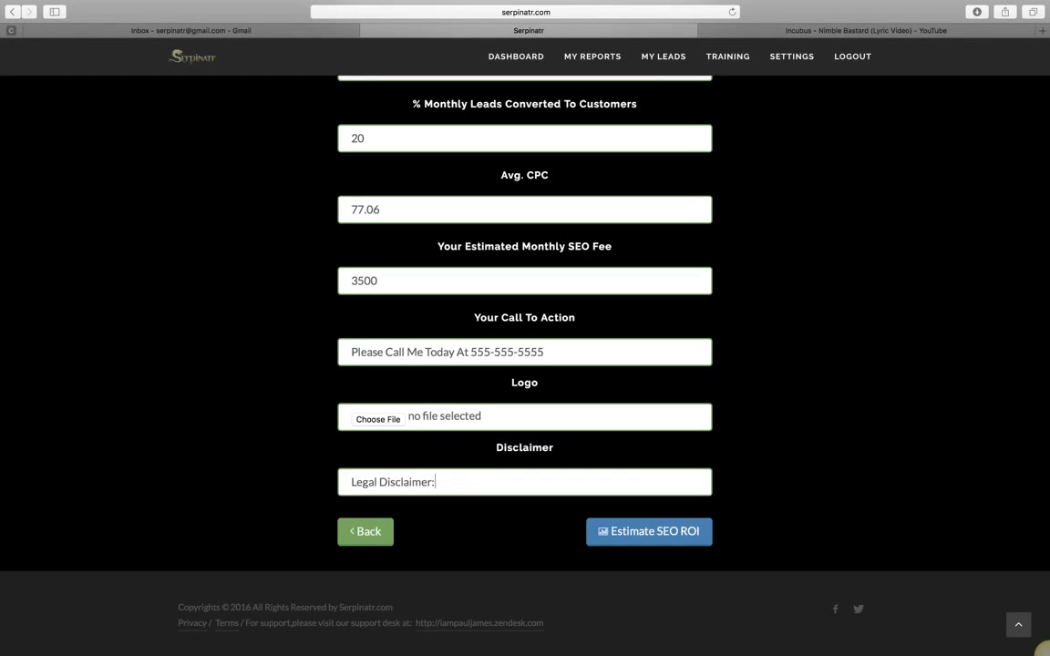
click(547, 489)
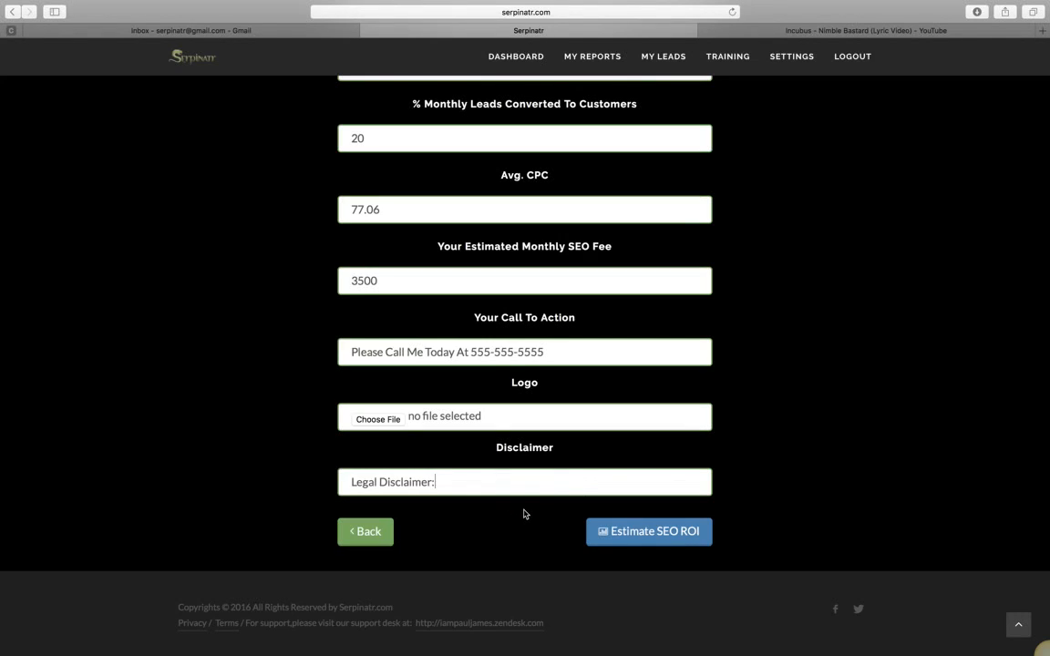
- Generate the Demo 1 SEO ROI report, look it over, and return to My Reports
click(642, 536)
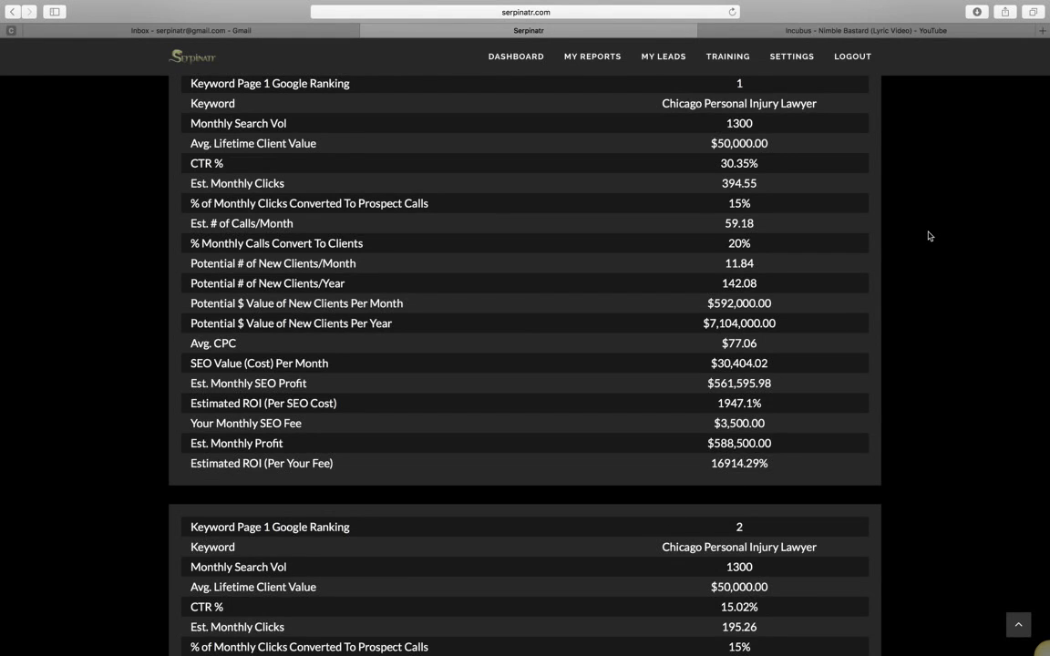
scroll(929, 236, up, 5)
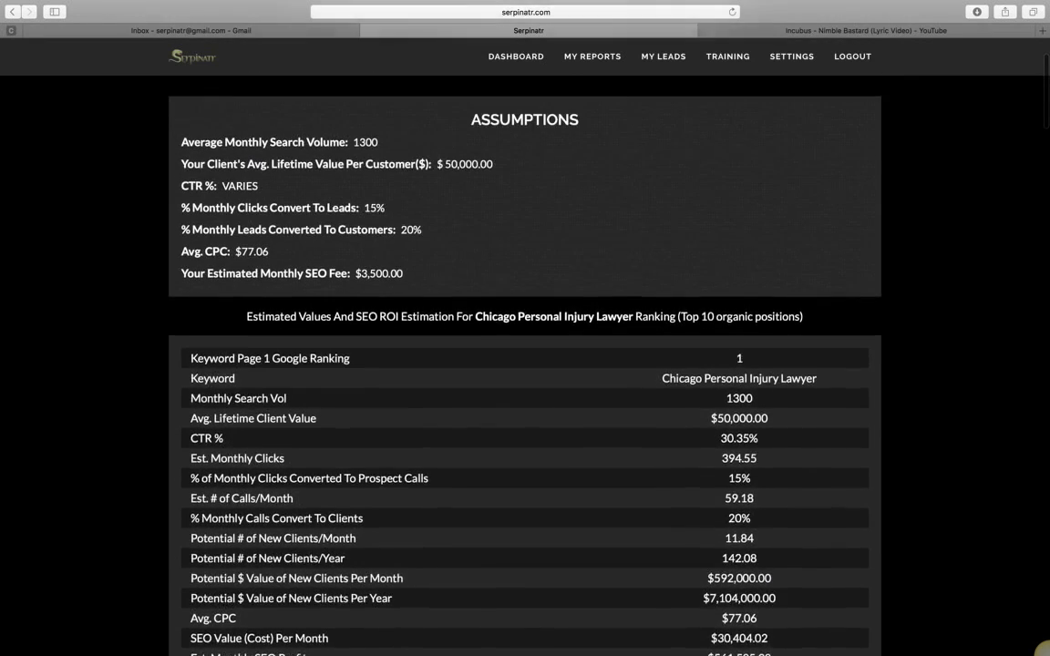
scroll(929, 236, up, 3)
scroll(929, 236, down, 1)
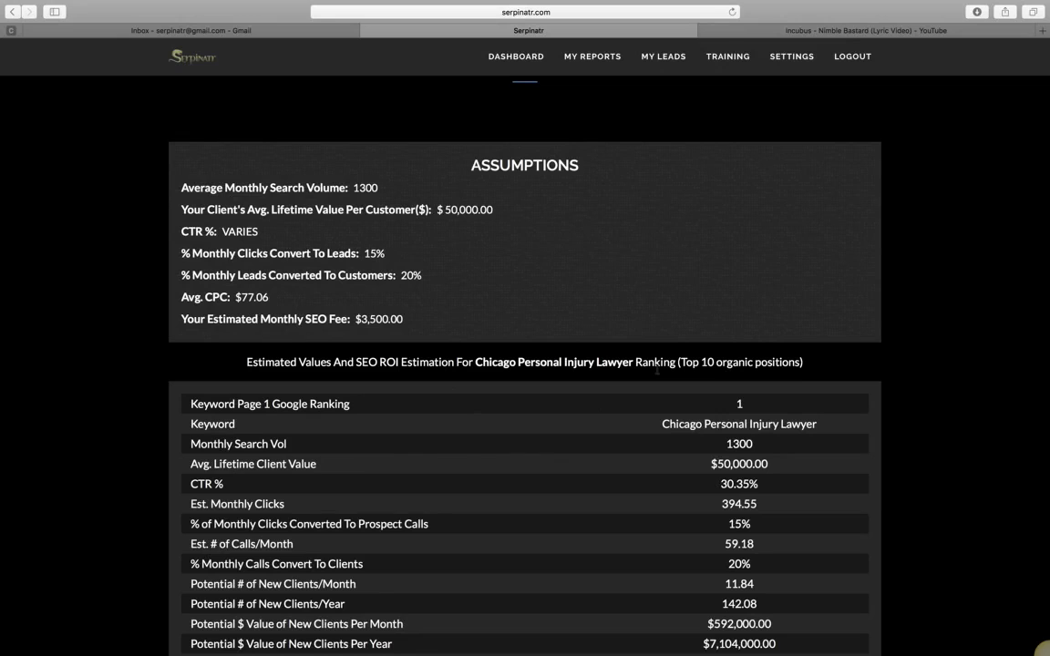
scroll(837, 336, down, 2)
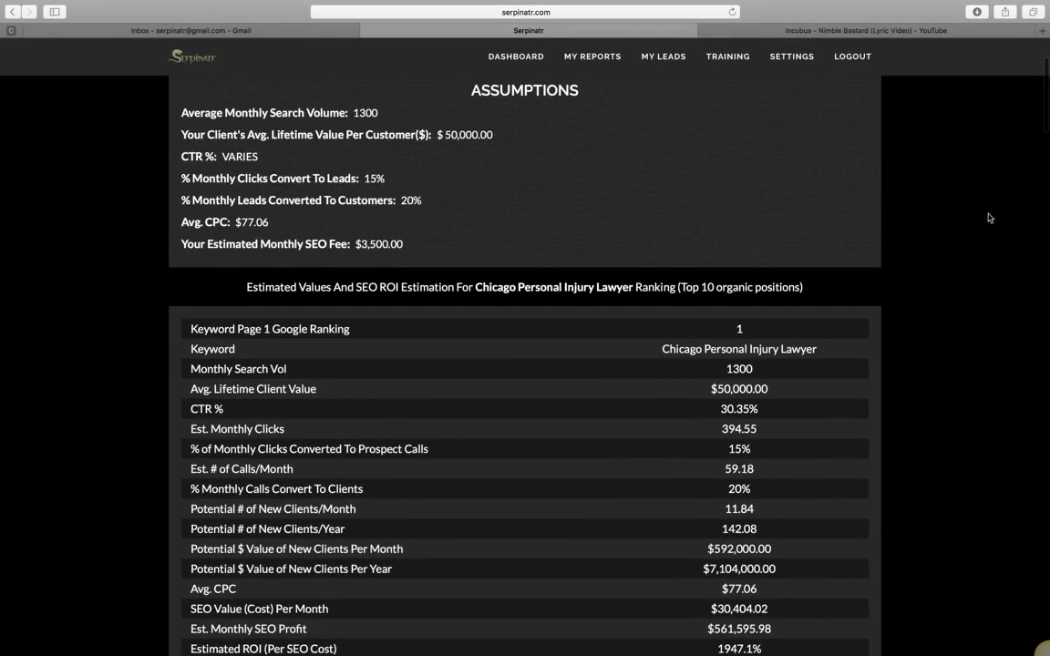
drag(1046, 92, 1042, 122)
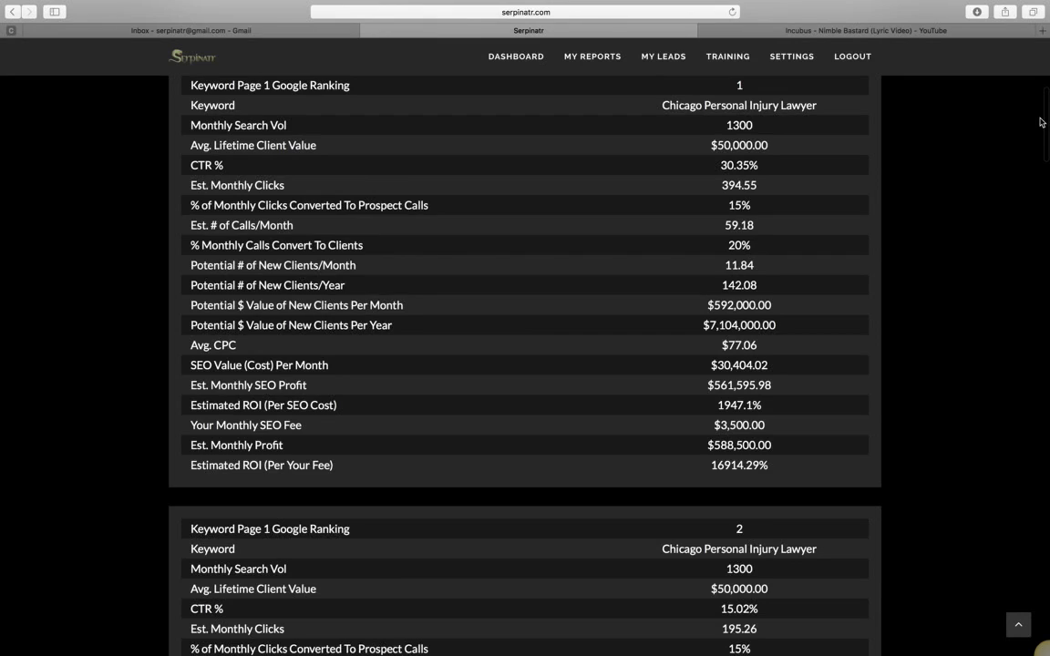
scroll(1039, 118, up, 5)
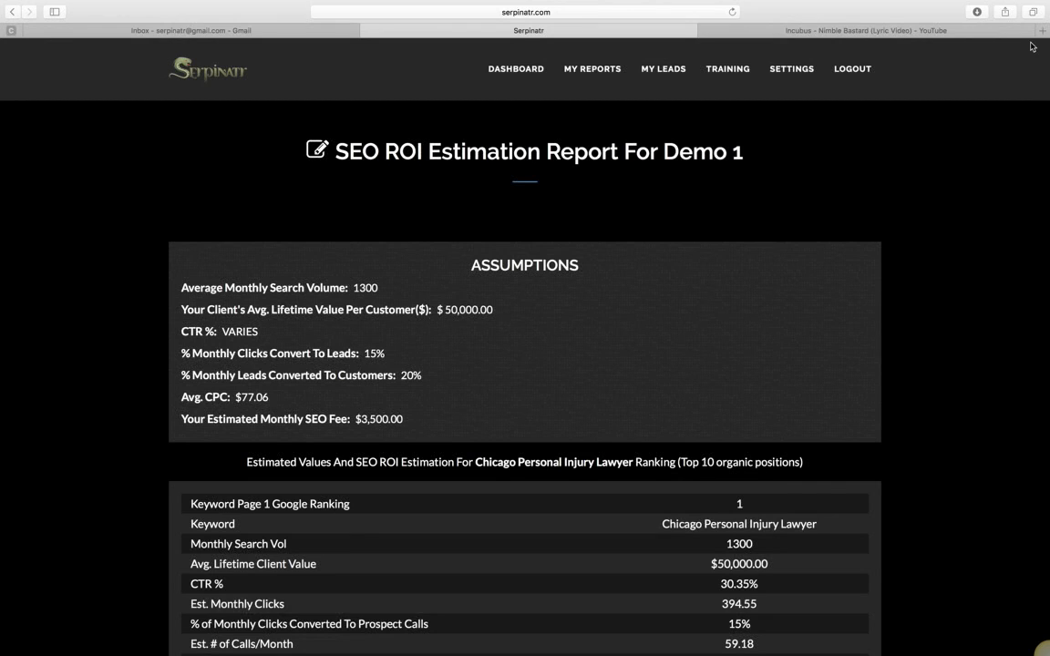
click(595, 71)
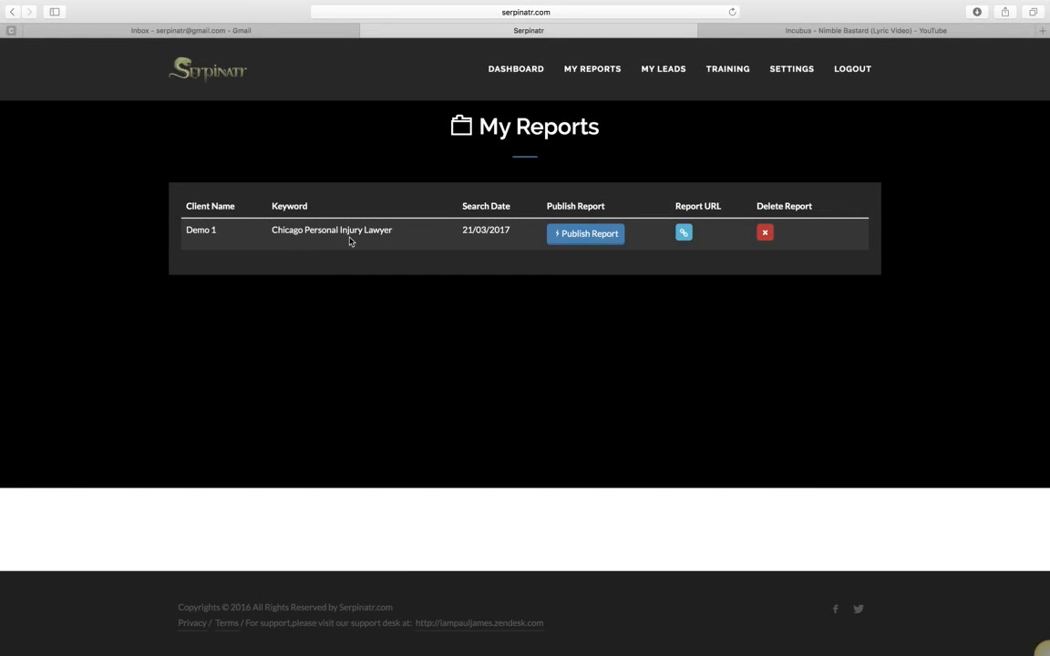
- Open the Publish Report options for the Demo 1 report
click(600, 239)
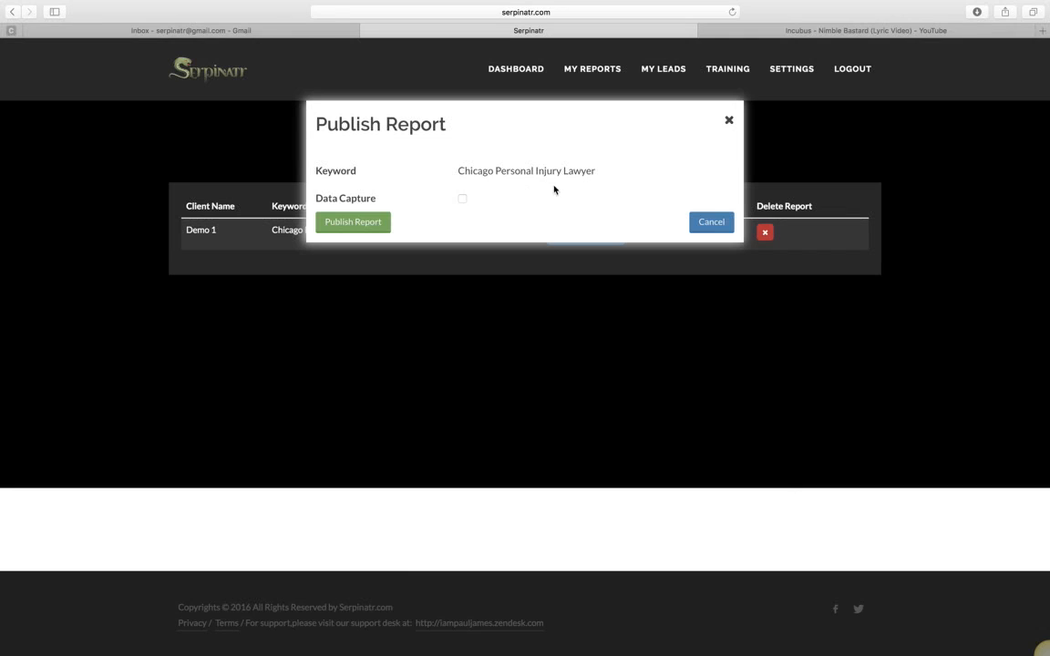
- Enable email capture titled 'Get Your Free ROI Report!' with button 'Claim Your Report Now!', plus Customize Report
click(463, 199)
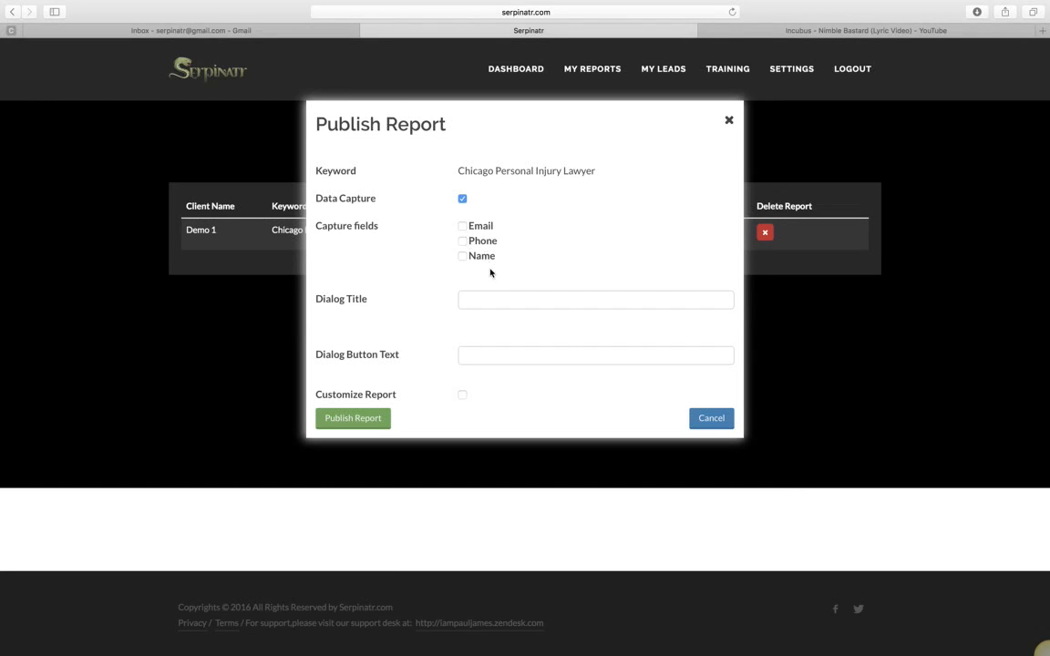
click(462, 226)
text(Get Your Free ROI )
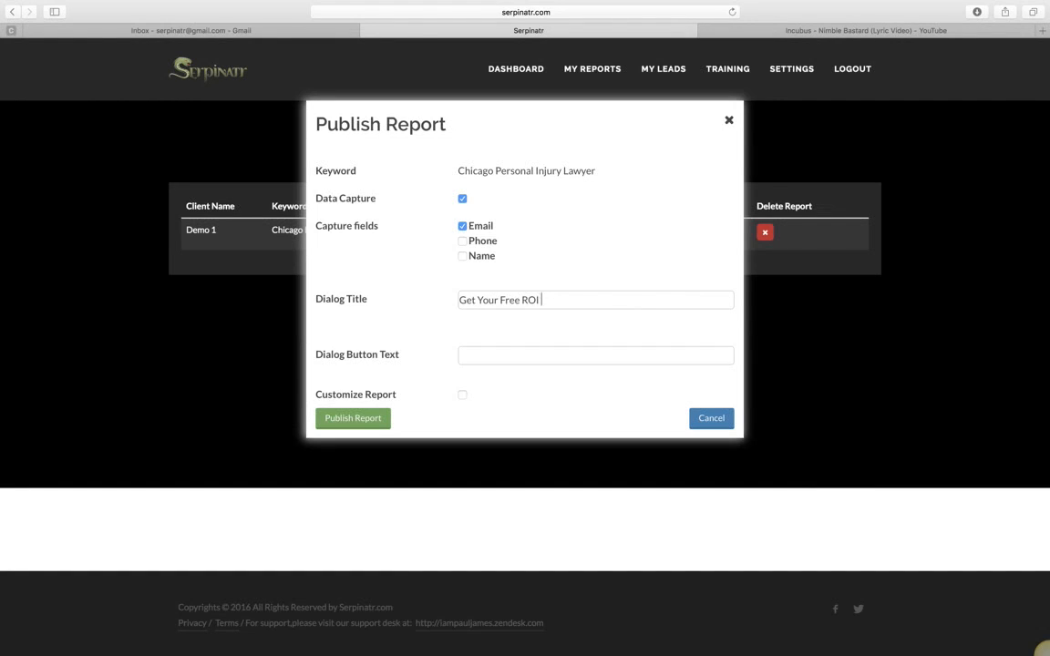
text(Report!)
click(492, 355)
text(CXla)
key(BackSpace)
key(BackSpace)
key(BackSpace)
text(laim Your R)
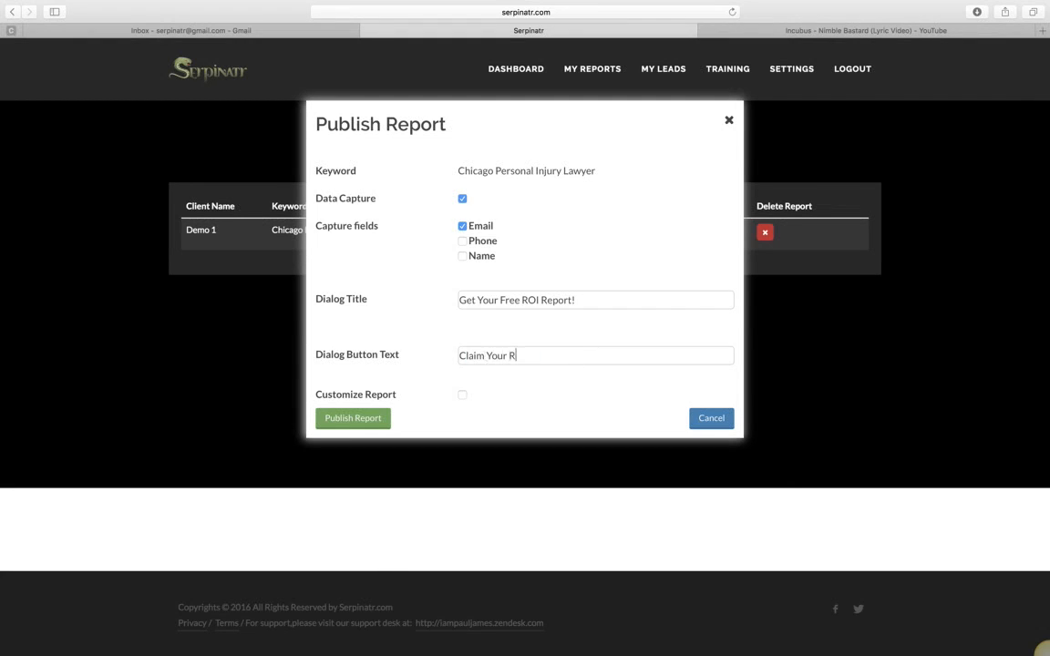
text(eport Now!)
click(462, 395)
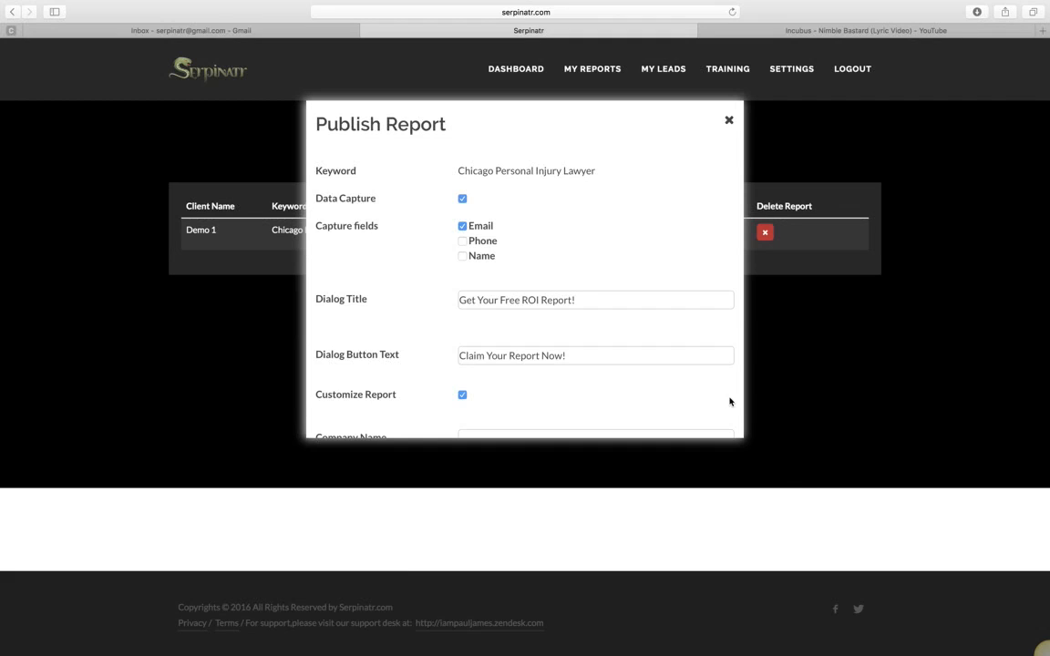
scroll(729, 401, down, 5)
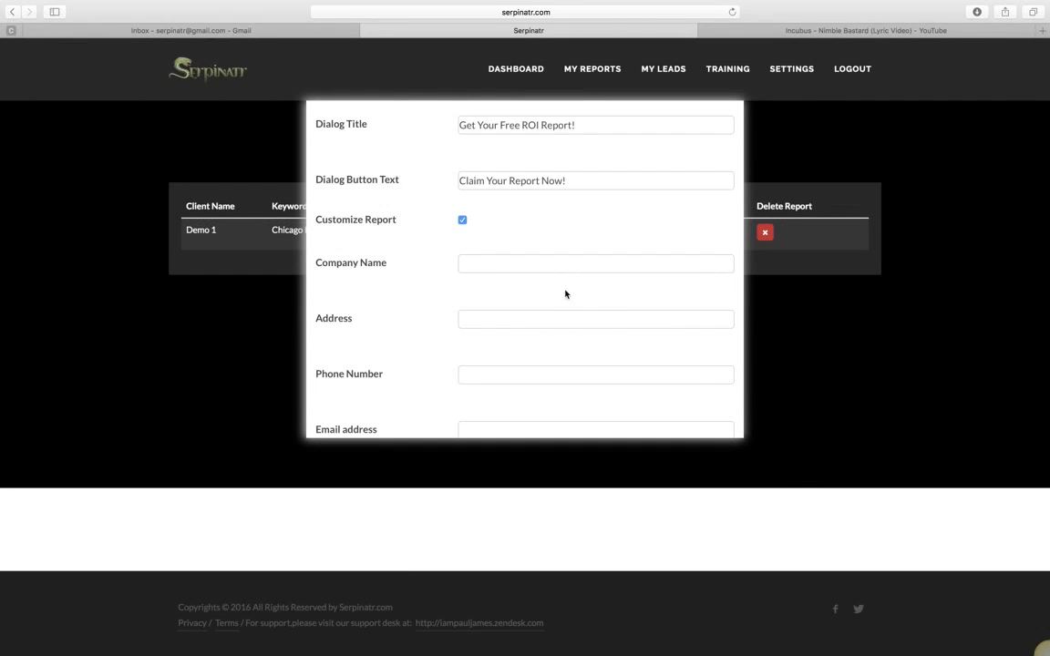
- Enter company name ABC Co along with its postal address, phone number and contact e-mail
click(495, 262)
text(ABC Co)
key(Tab)
text(123 Any Stg)
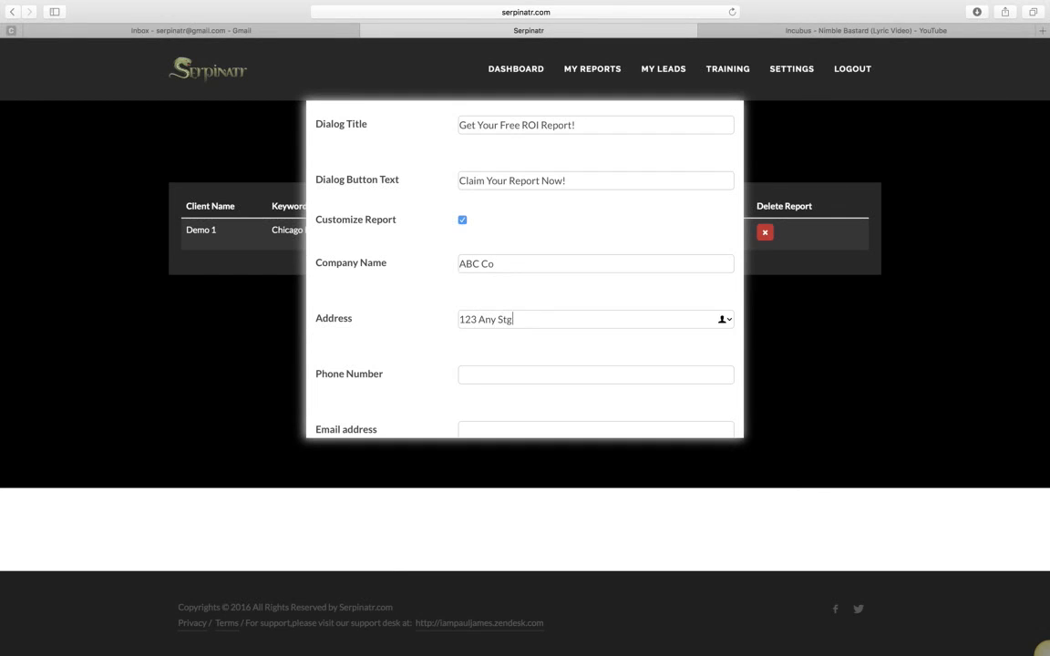
key(BackSpace)
text(, City, State, Zip)
click(506, 377)
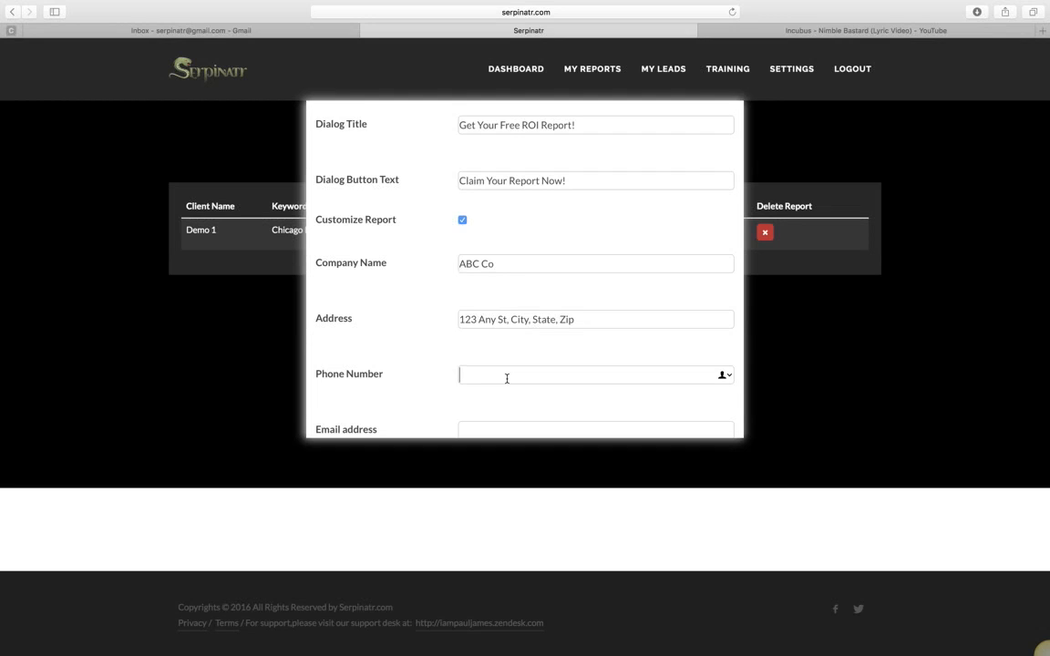
text(555-555-5555)
click(479, 428)
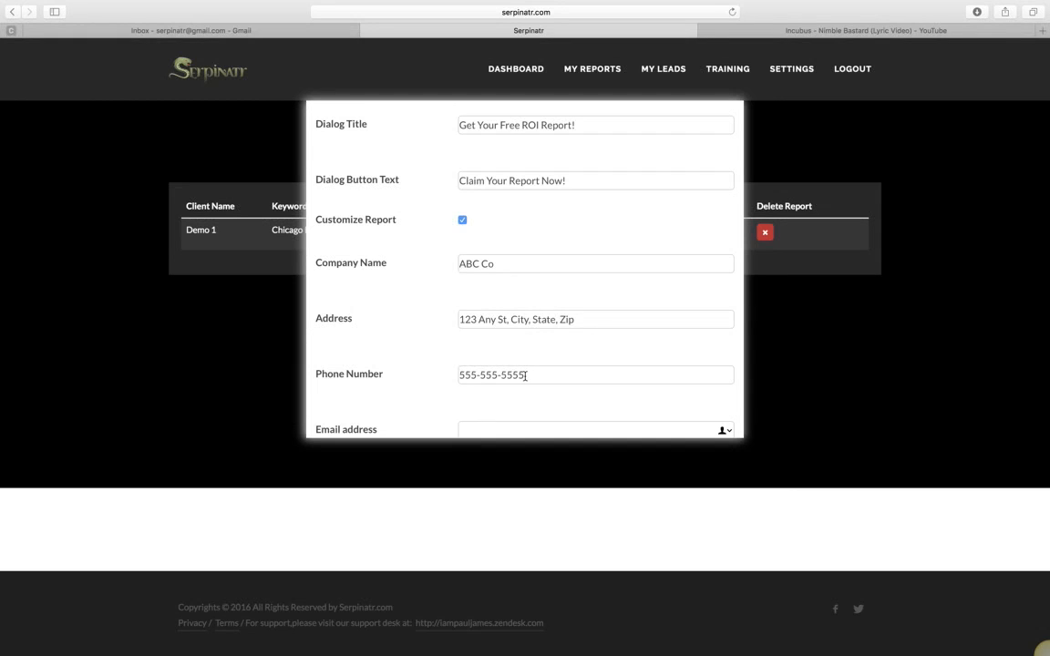
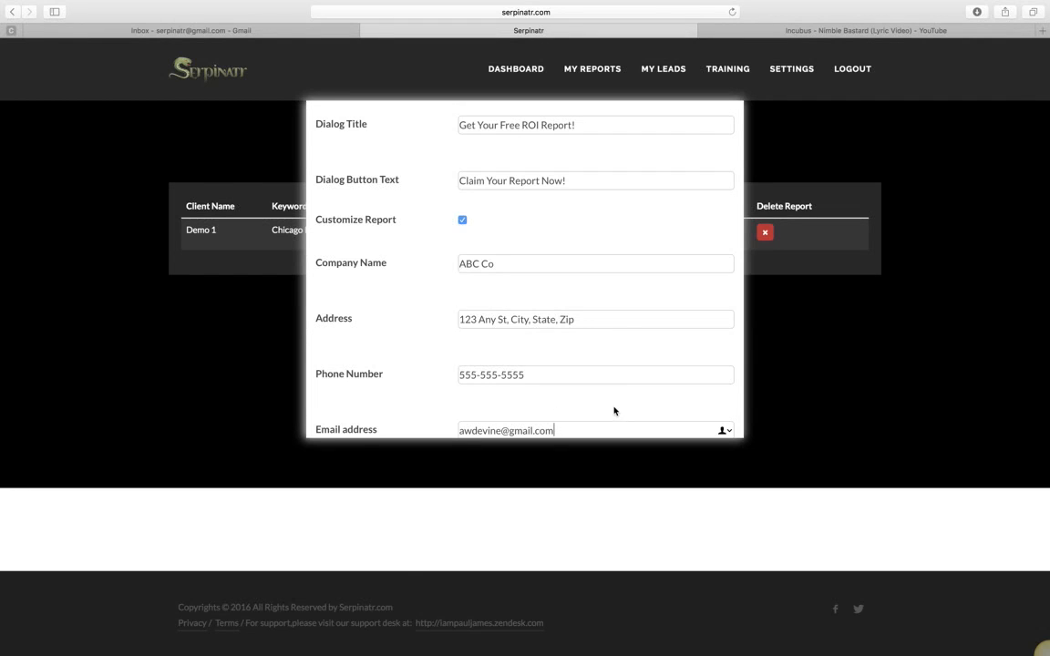
scroll(614, 411, down, 5)
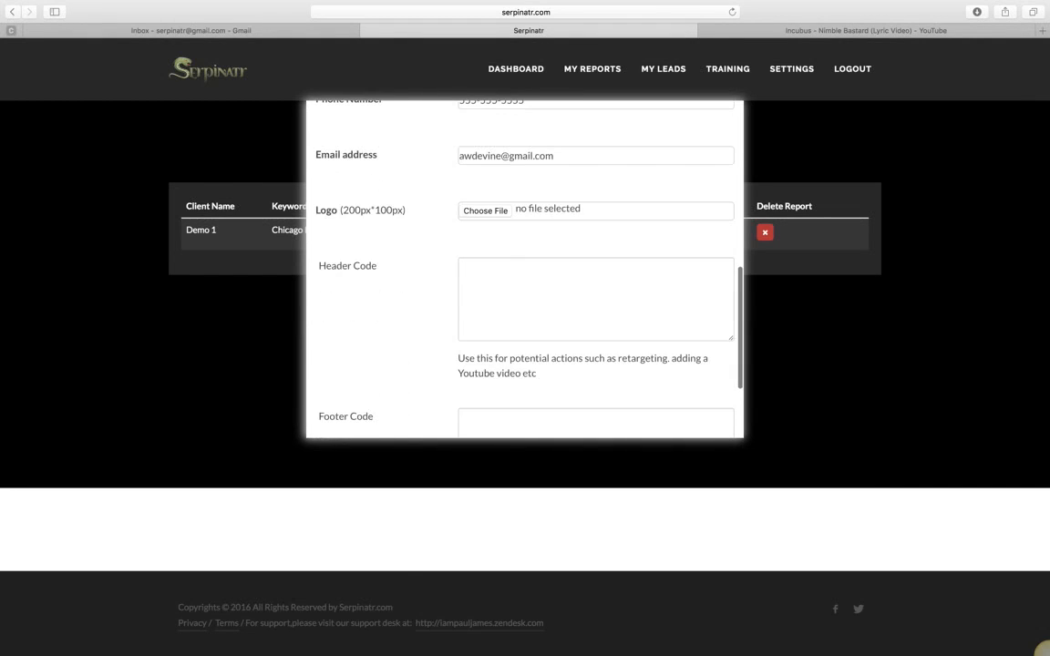
- Upload DWMSurferLogo.jpg as the report logo
click(497, 211)
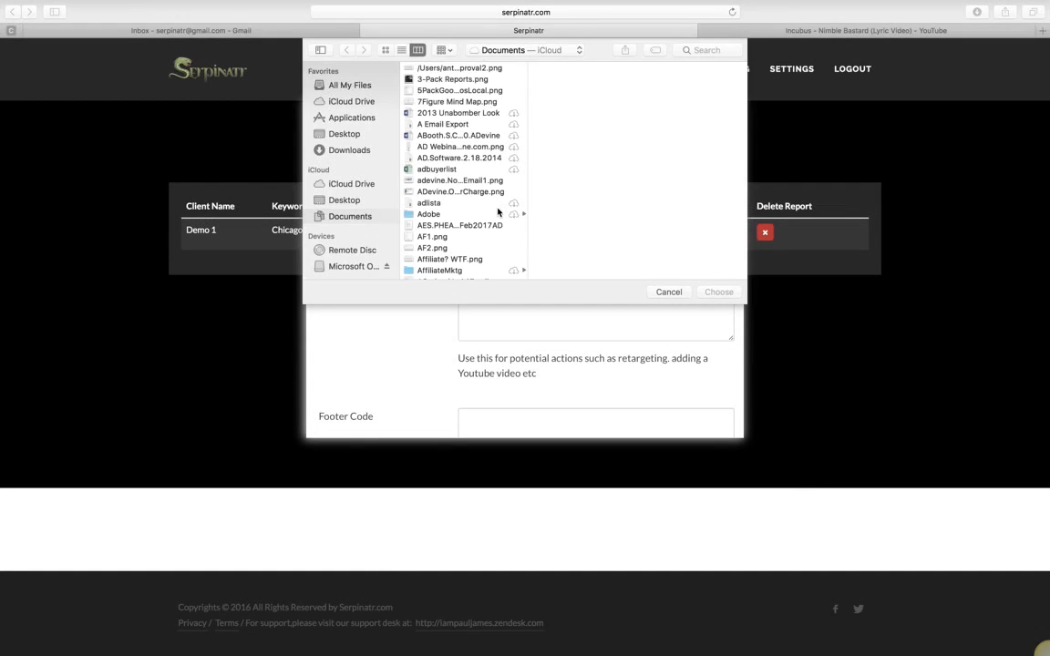
click(319, 83)
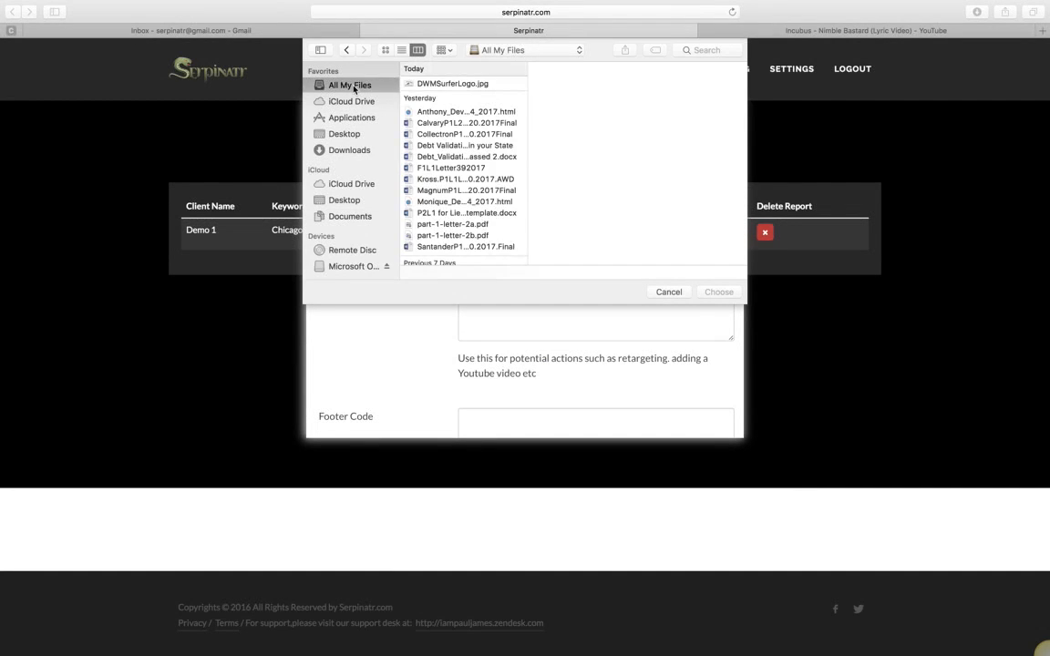
click(476, 84)
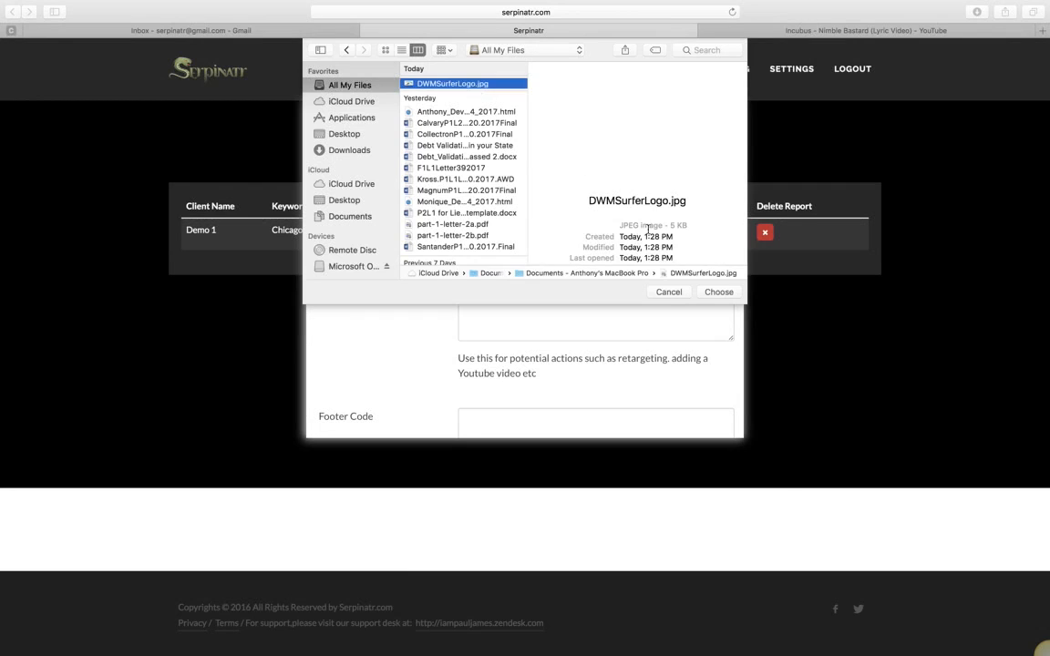
click(716, 293)
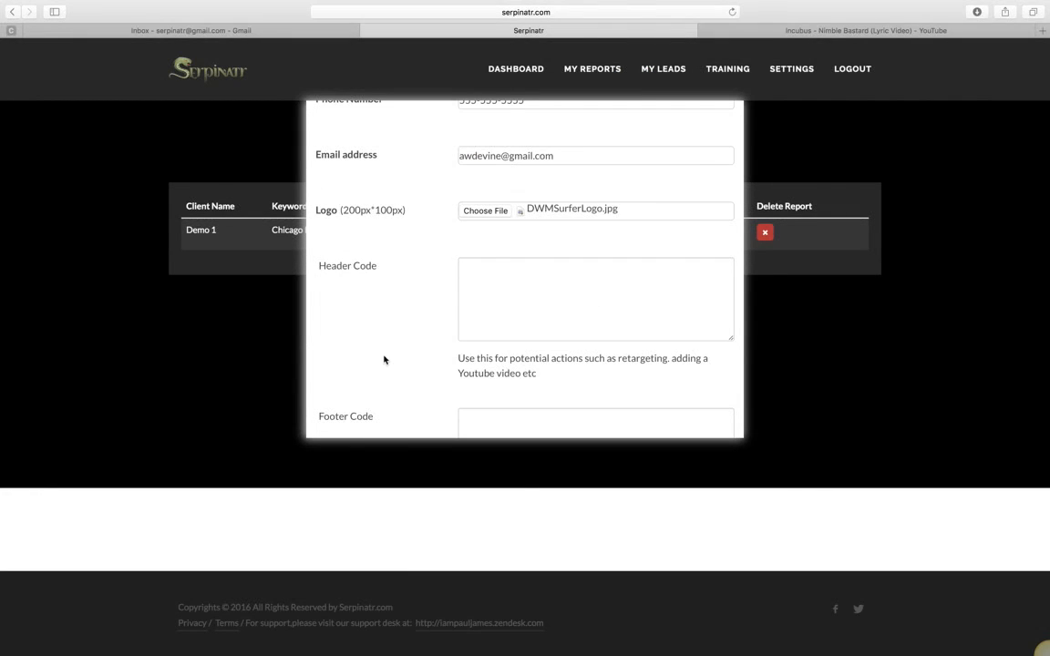
- Paste the YouTube video's embed code into the report's Header Code
scroll(384, 359, down, 3)
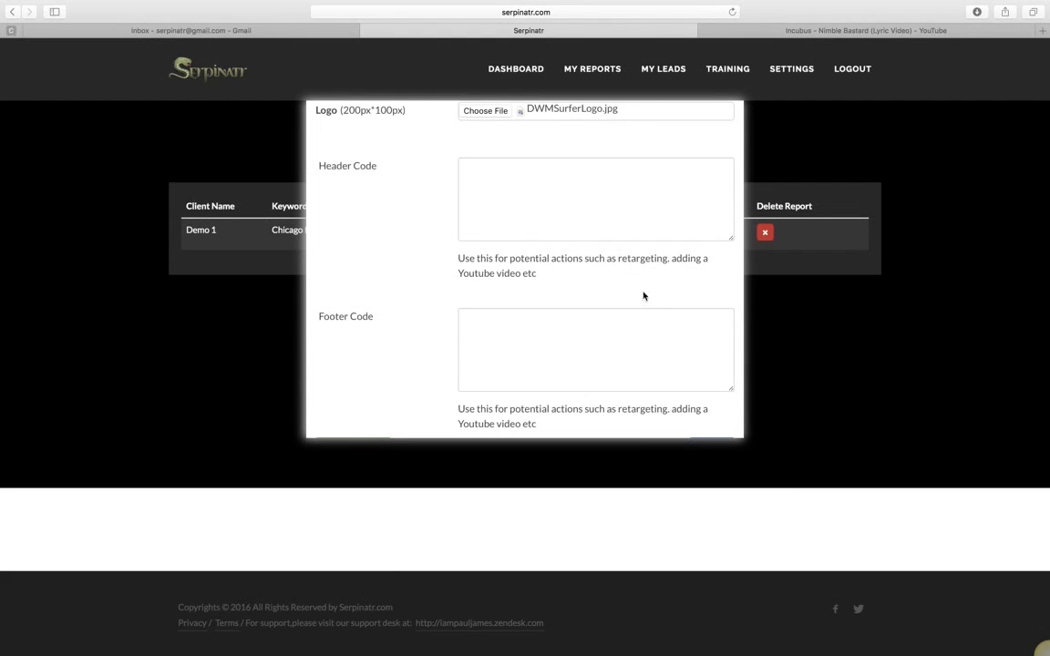
click(475, 171)
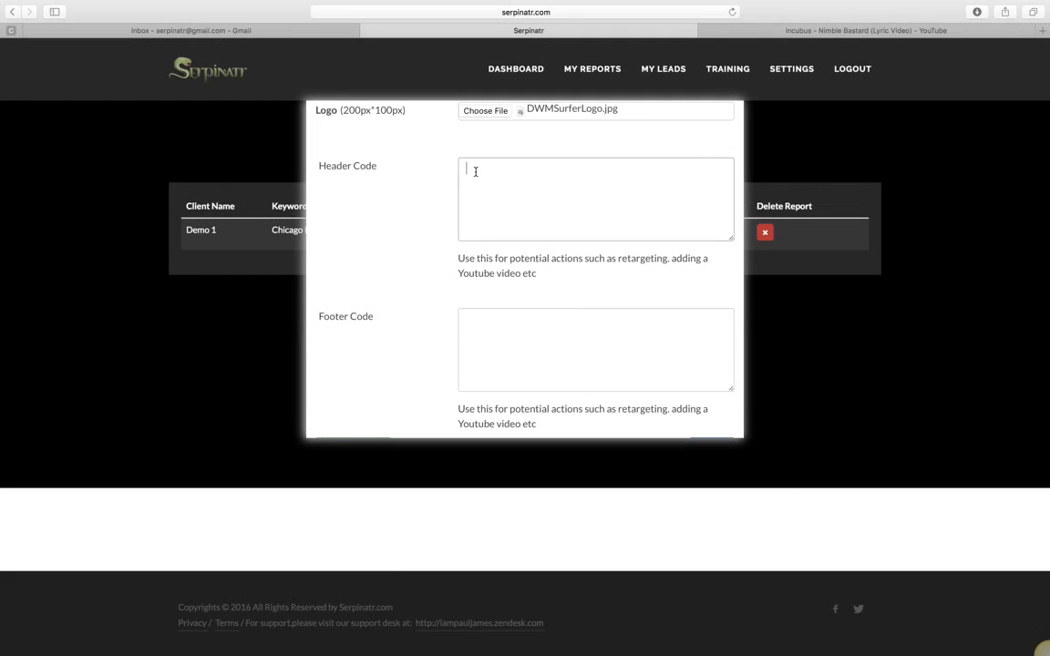
click(805, 30)
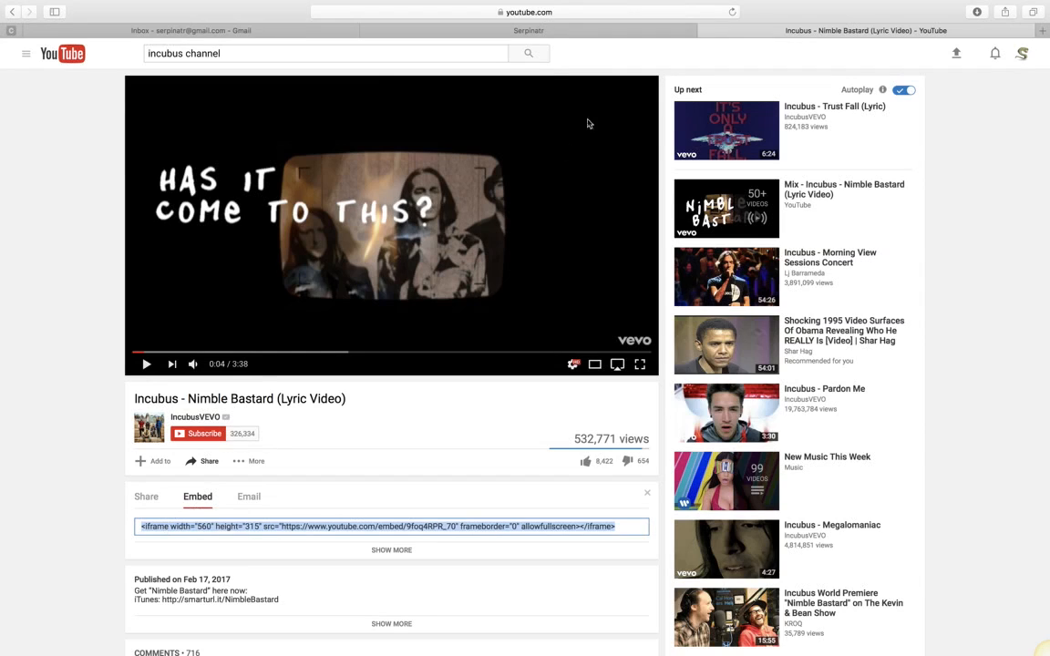
click(506, 30)
click(475, 211)
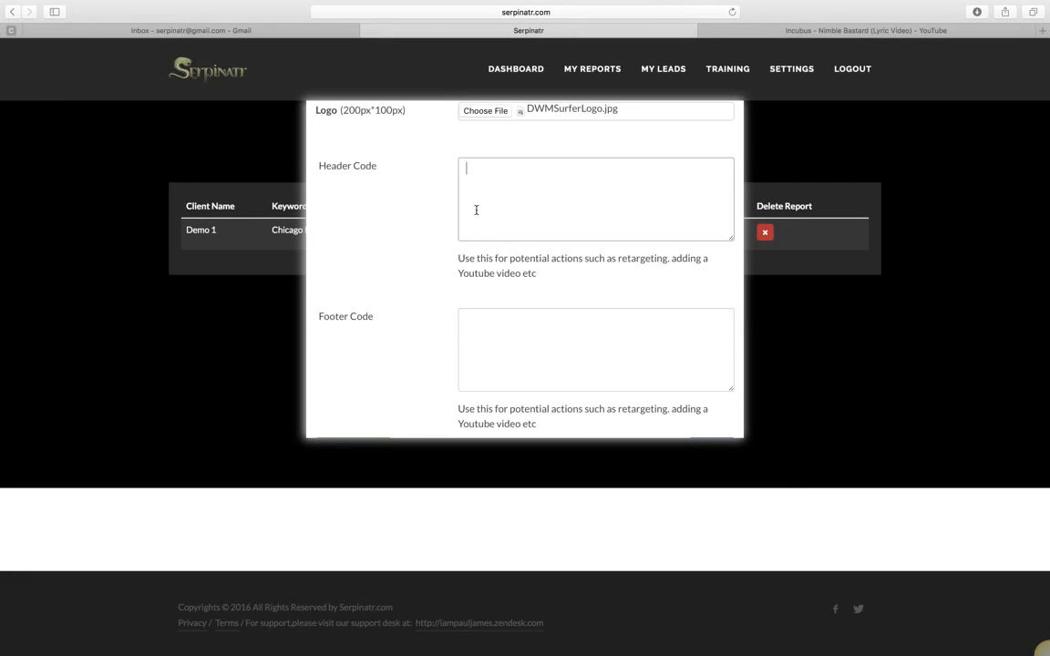
text(<iframe width="560" height="315" src="https://www.youtube.com/embed/9foq4RPR_70" frameborder="0" allowfullscreen></iframe>)
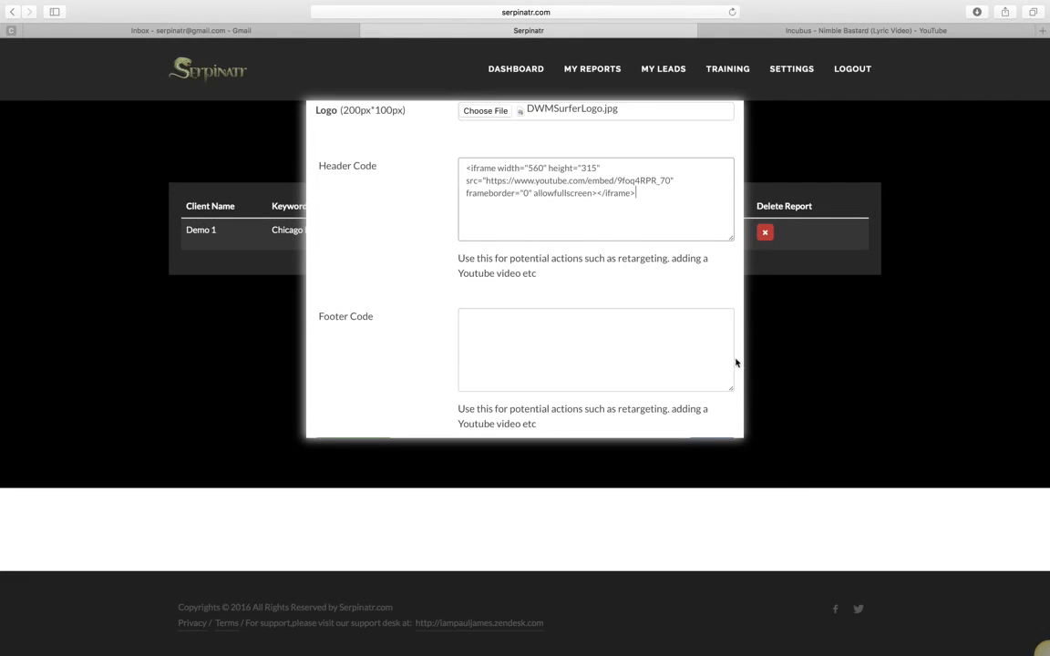
scroll(739, 366, down, 2)
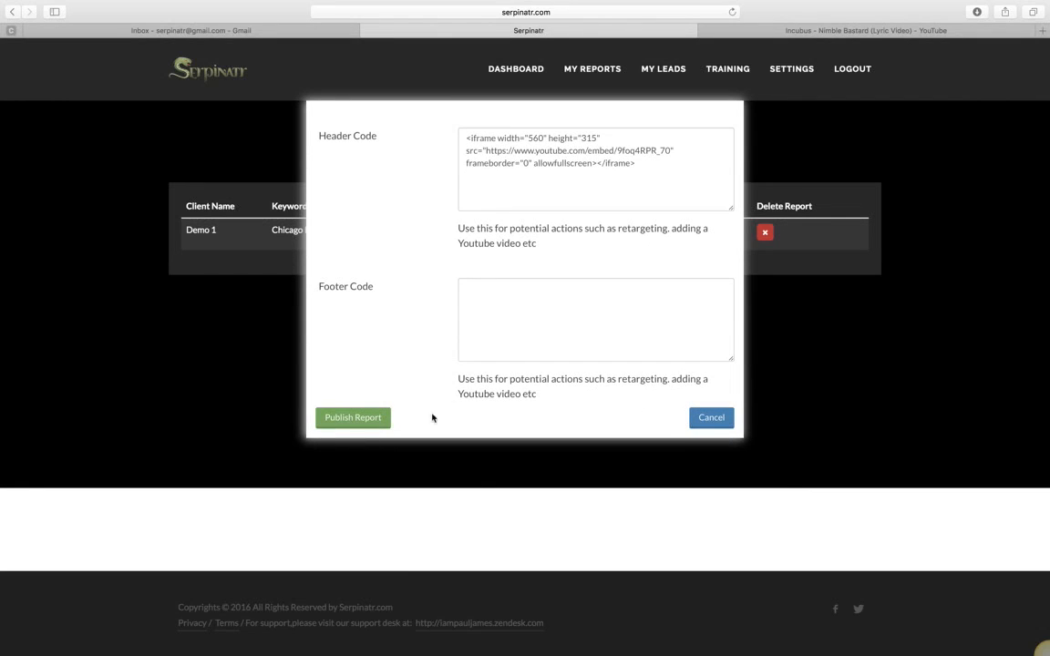
- Publish the Demo 1 report and copy its published web address
click(354, 419)
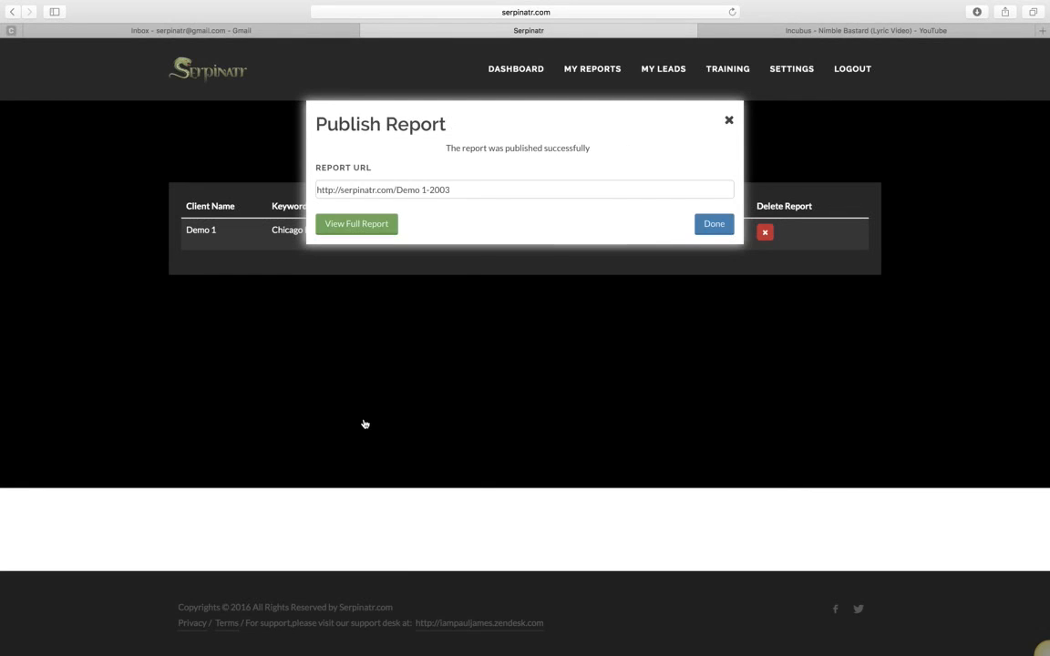
drag(457, 188, 304, 182)
key(super+c)
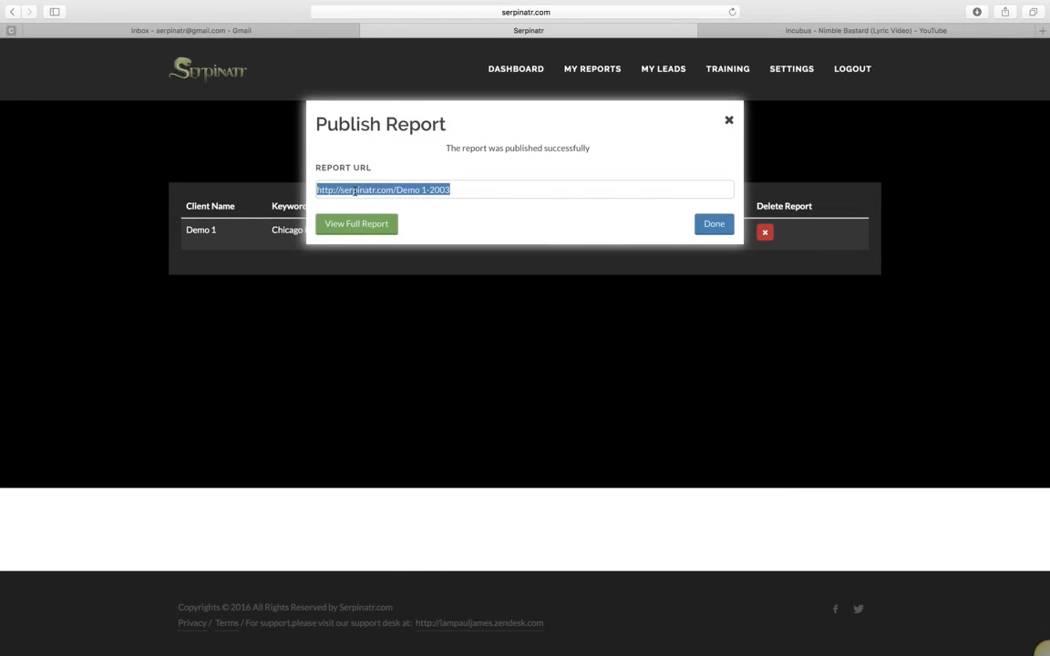
click(728, 121)
- Load the published report URL in the YouTube tab to view the live report
click(922, 32)
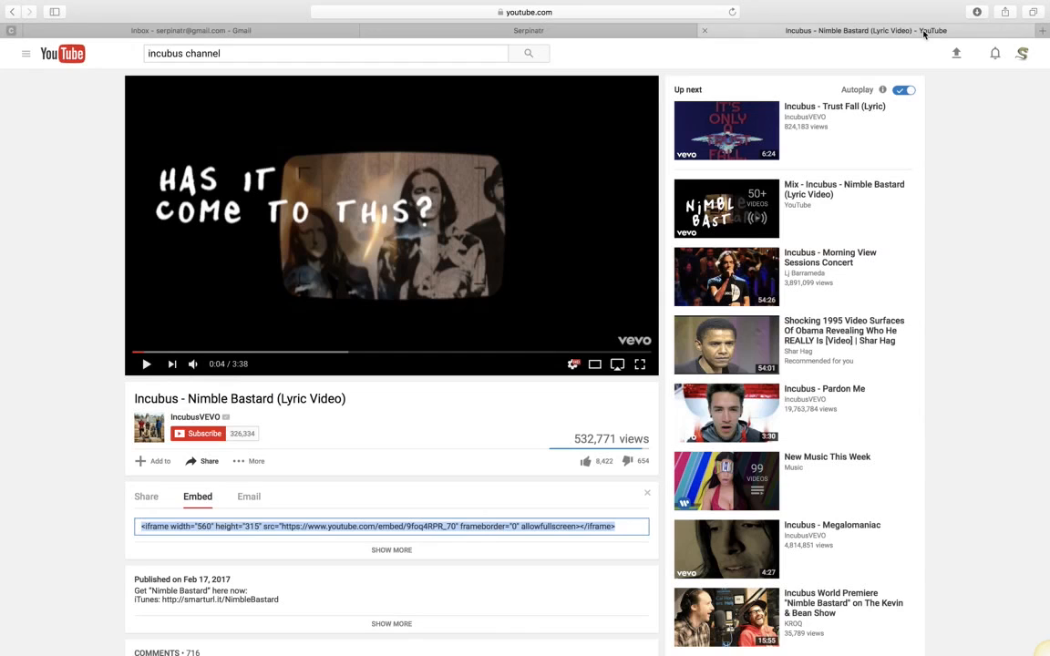
click(506, 12)
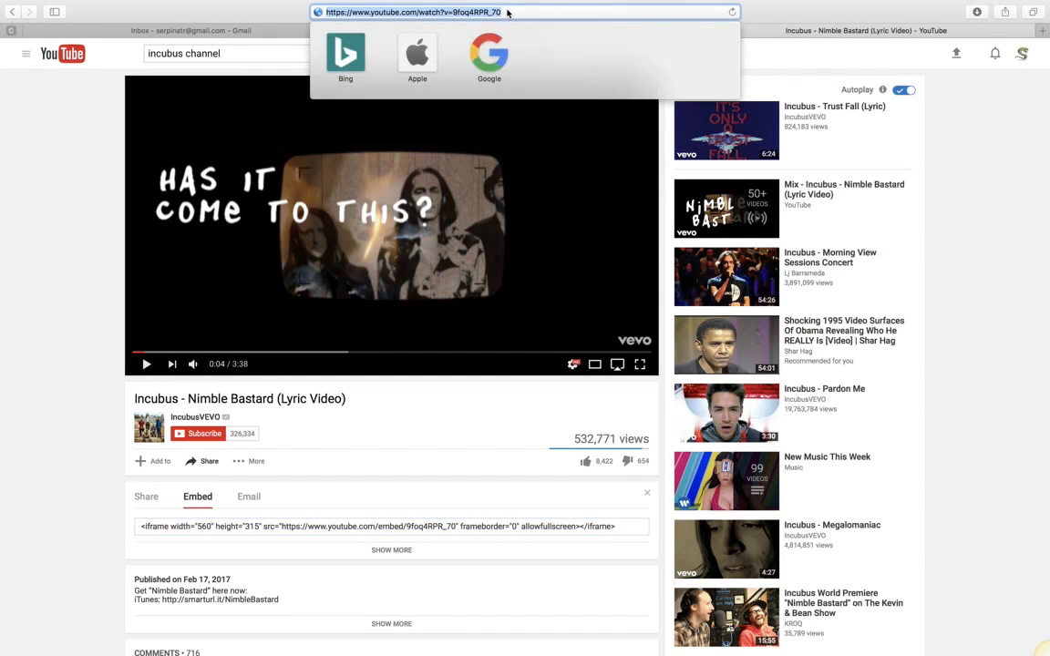
key(super+v)
key(Return)
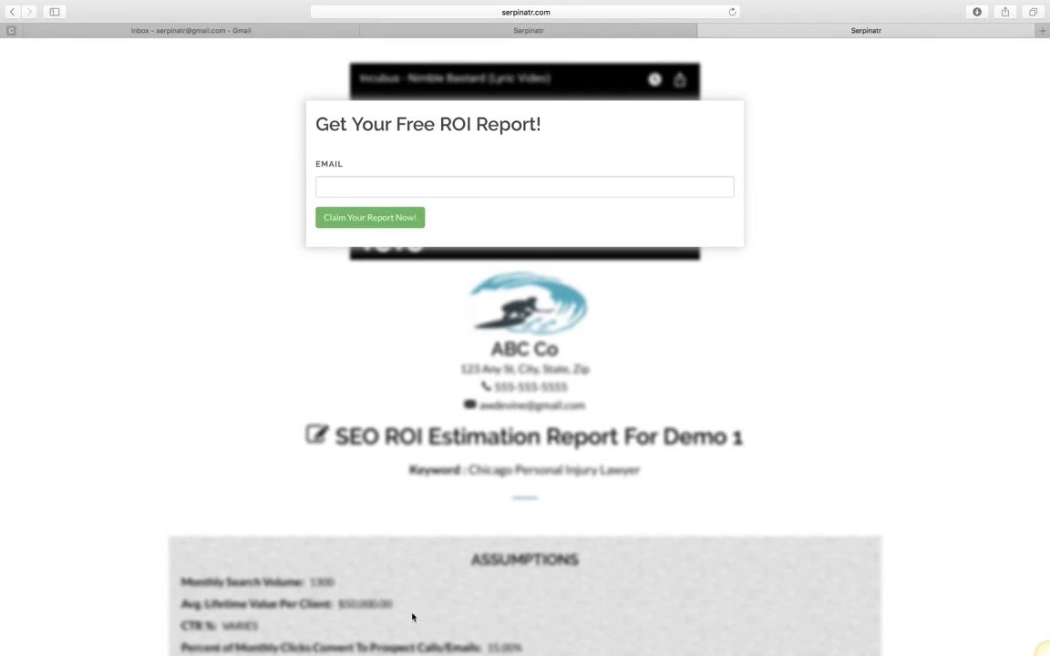
click(389, 190)
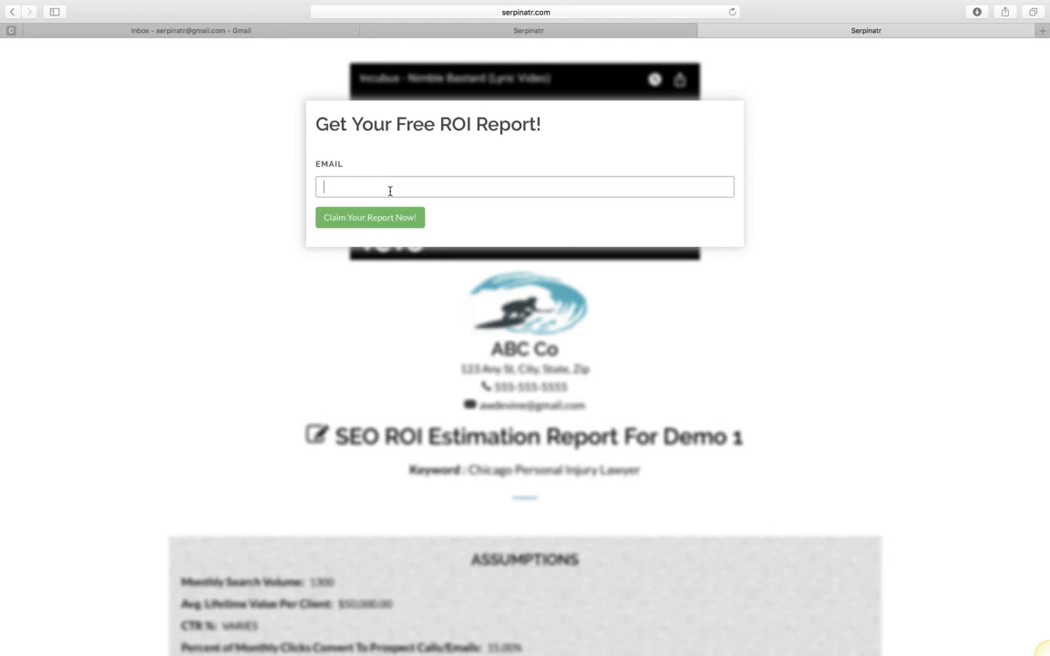
click(383, 224)
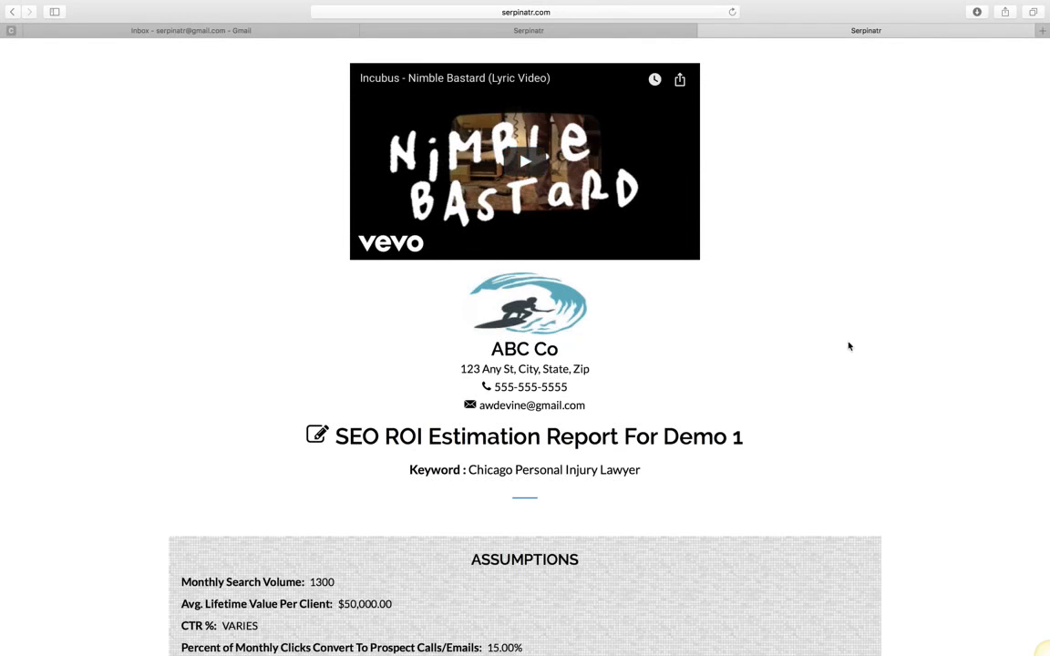
scroll(849, 345, down, 1)
scroll(525, 346, down, 5)
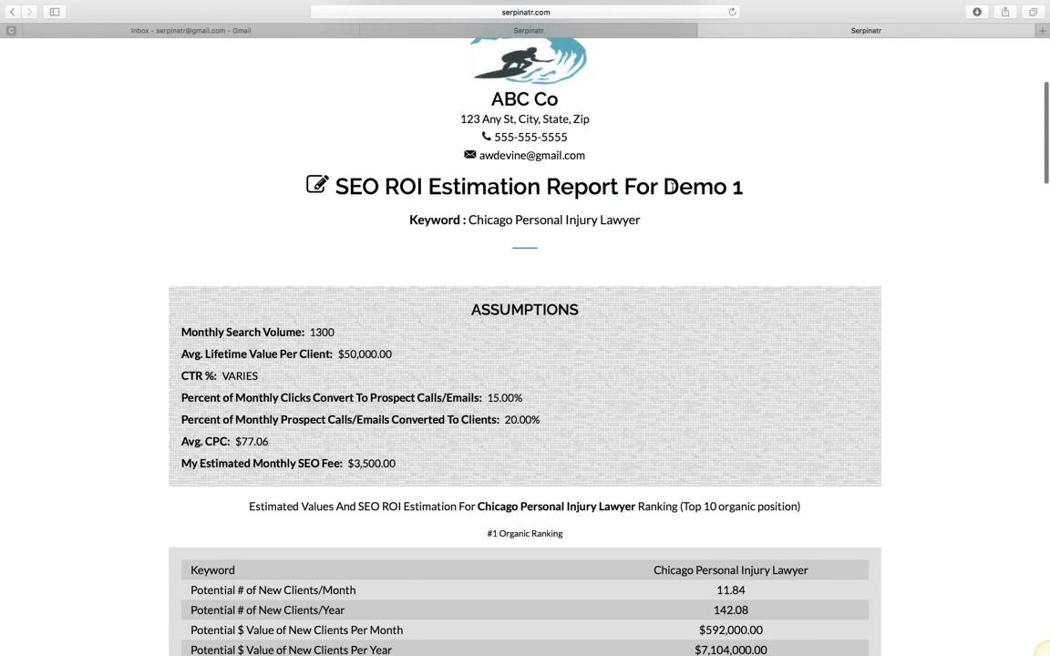
drag(661, 188, 771, 187)
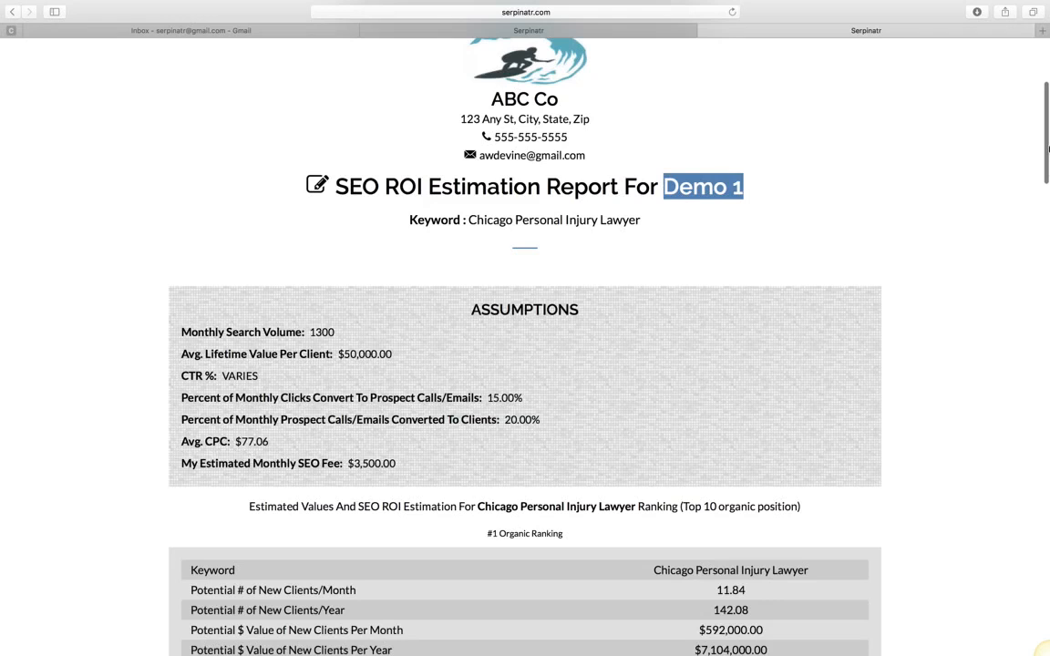
scroll(383, 91, down, 5)
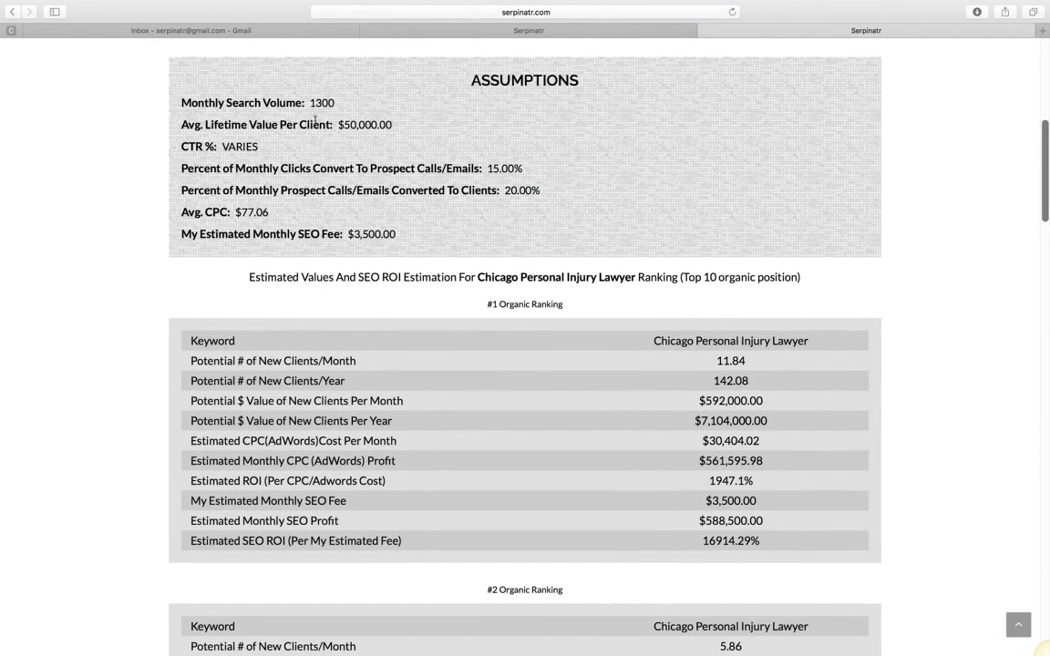
scroll(1044, 153, down, 4)
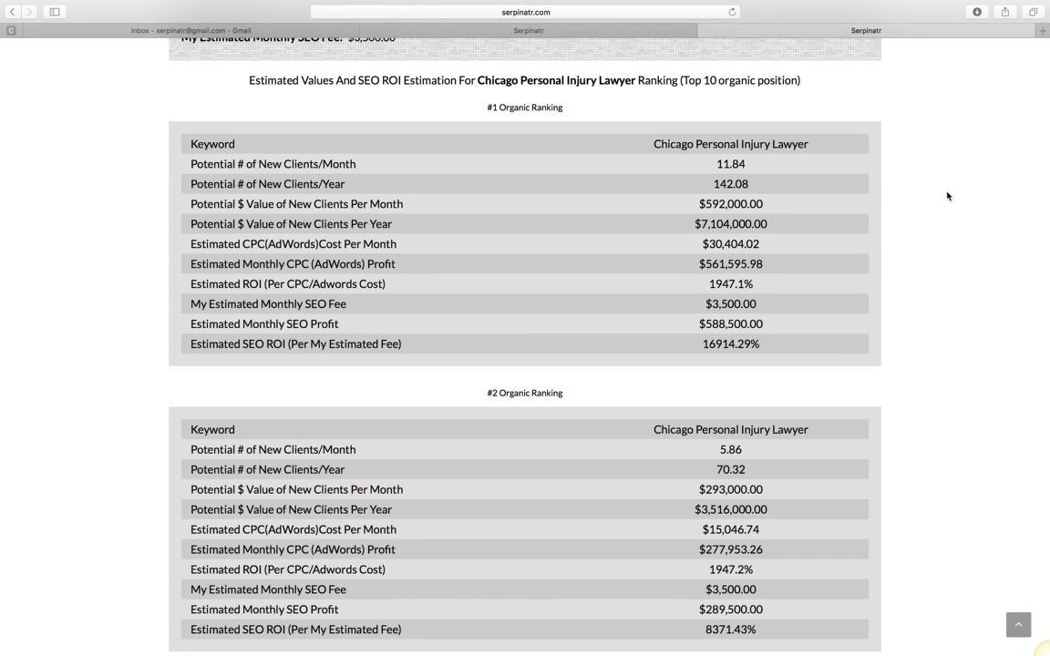
scroll(952, 195, up, 5)
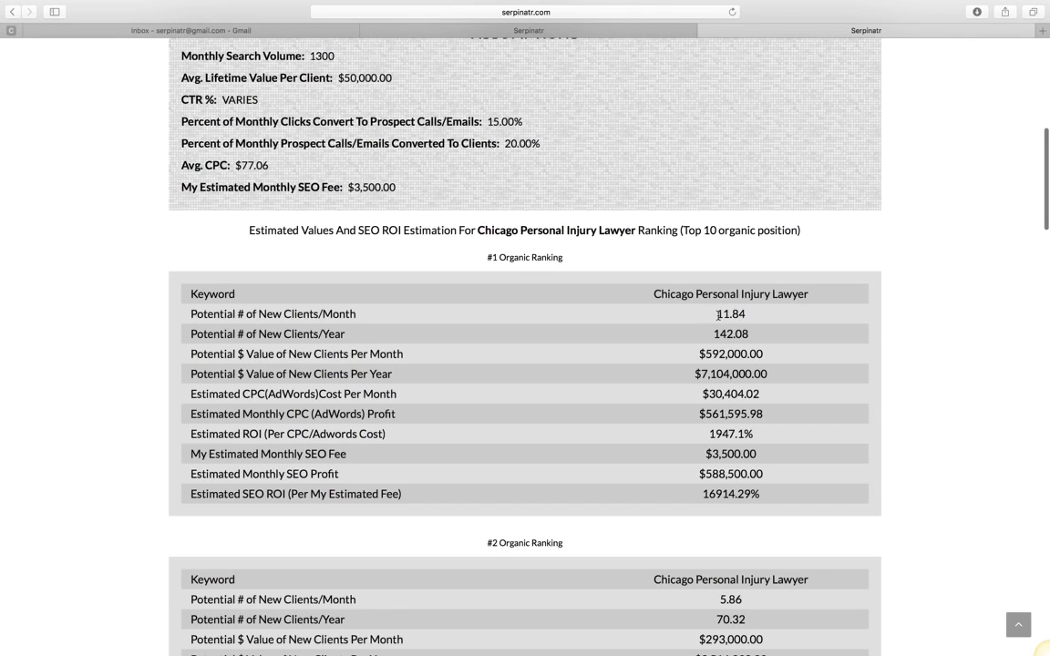
drag(719, 314, 746, 313)
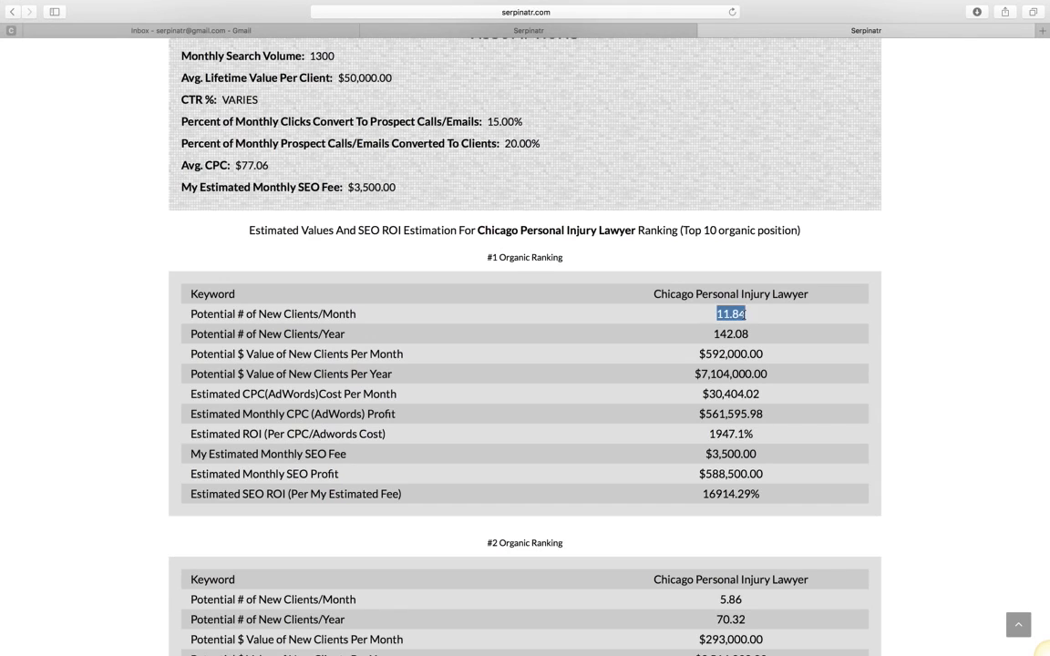
click(721, 354)
drag(714, 335, 751, 333)
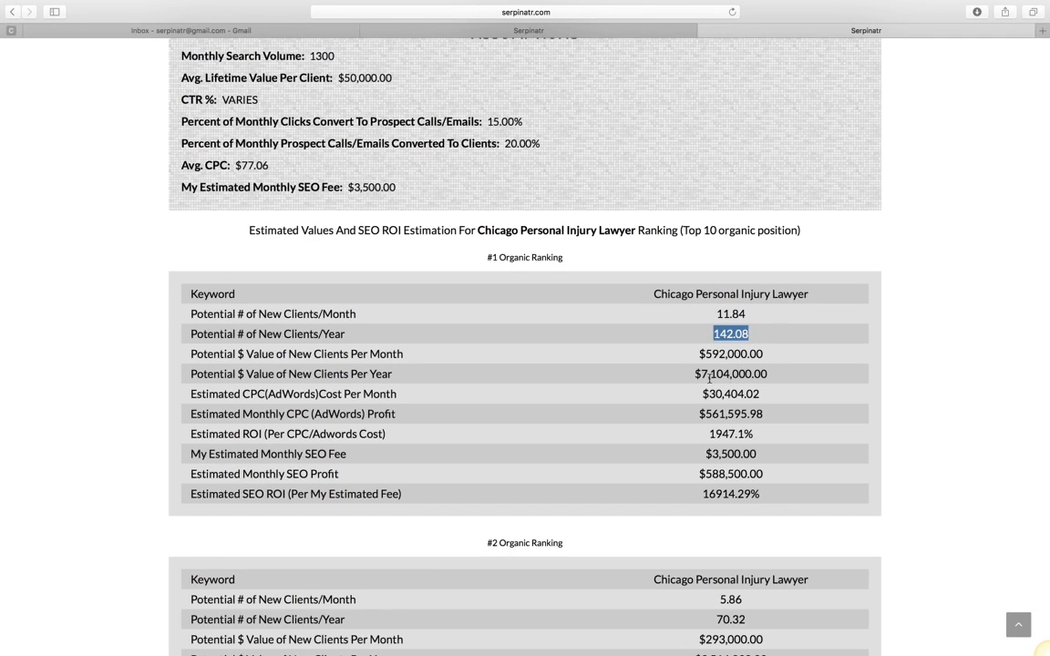
drag(700, 377, 780, 377)
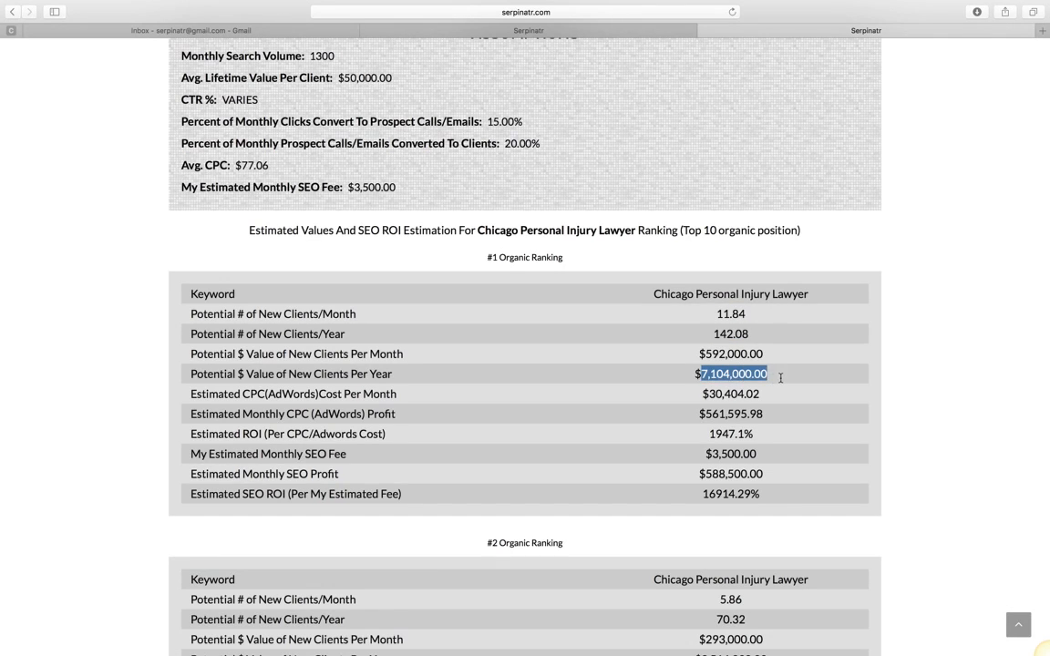
click(891, 392)
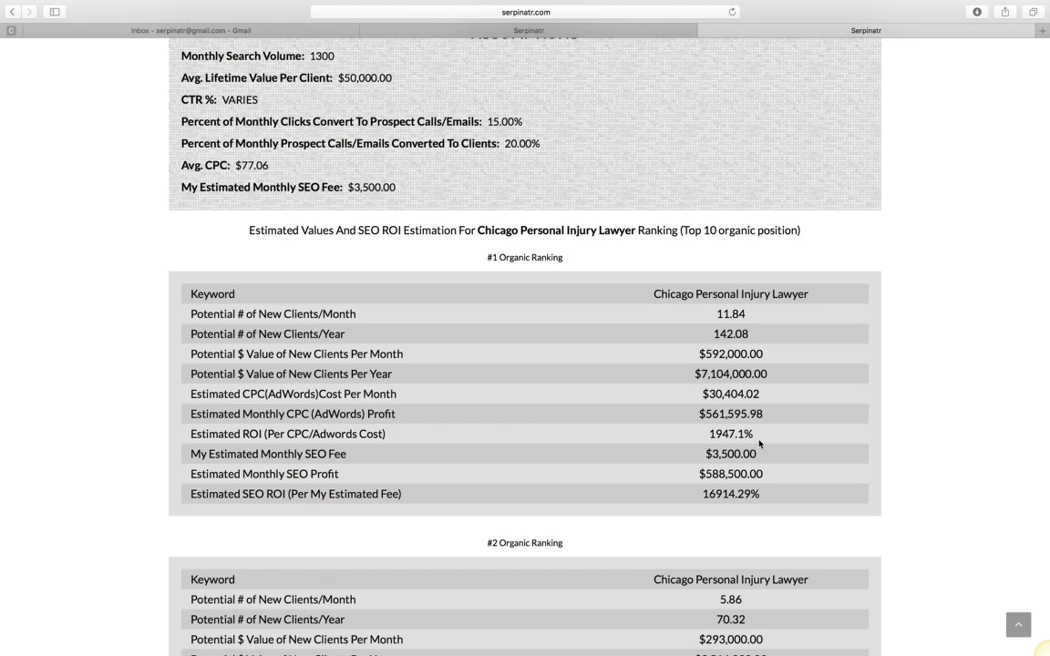
mouse_move(757, 439)
mouse_down()
mouse_move(704, 434)
mouse_move(757, 459)
mouse_up()
click(686, 443)
drag(703, 494, 766, 494)
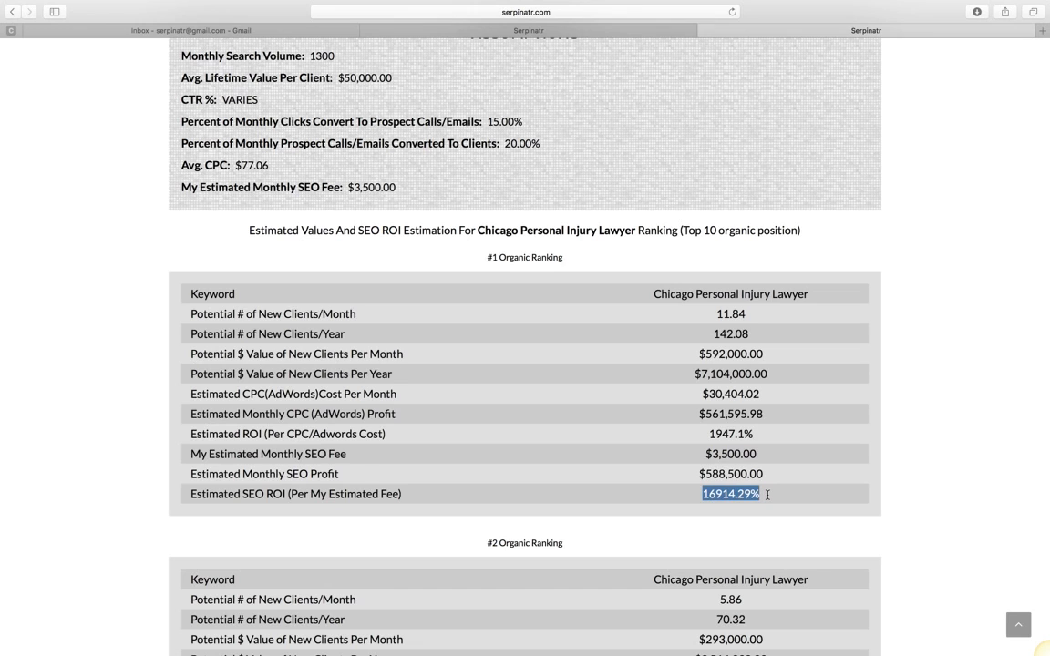
click(868, 337)
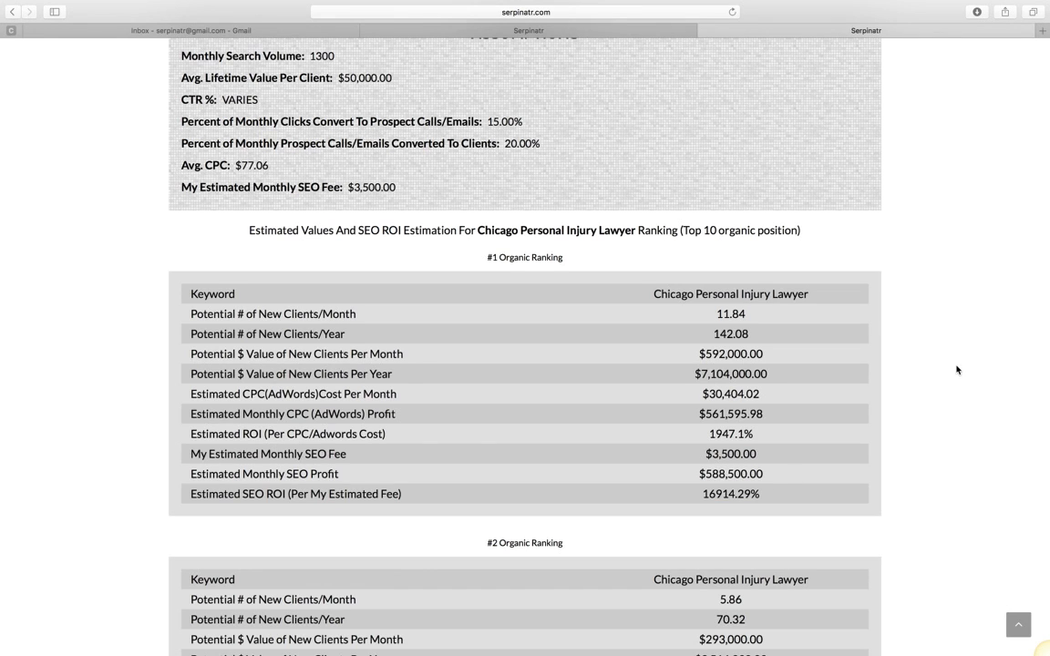
scroll(867, 337, down, 2)
scroll(958, 352, down, 1)
drag(1047, 191, 1046, 604)
scroll(1046, 653, up, 9)
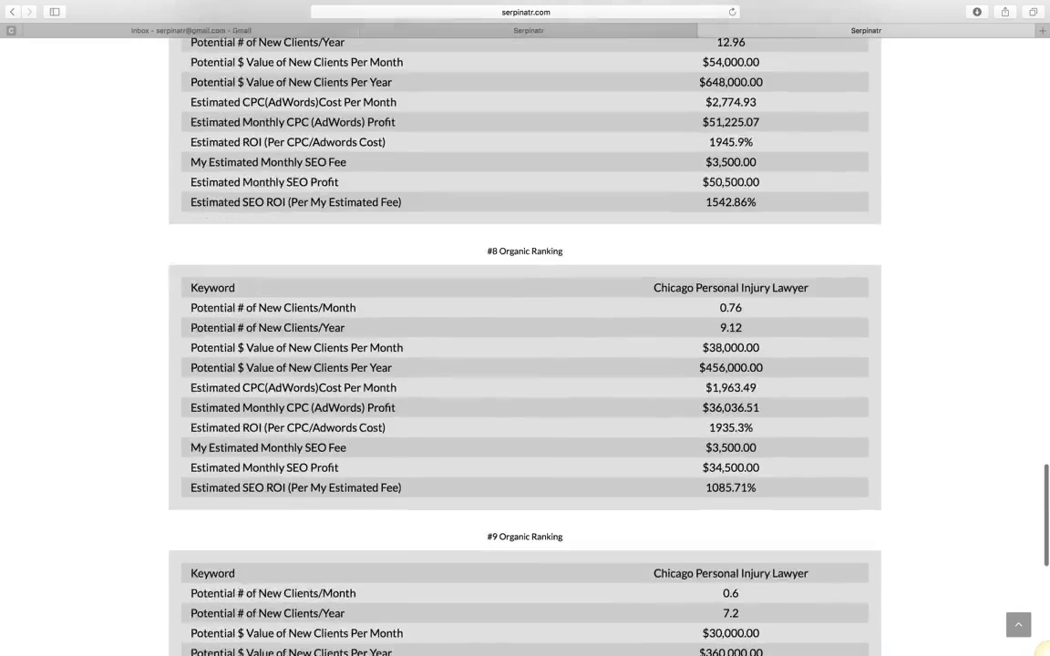
scroll(1044, 651, up, 9)
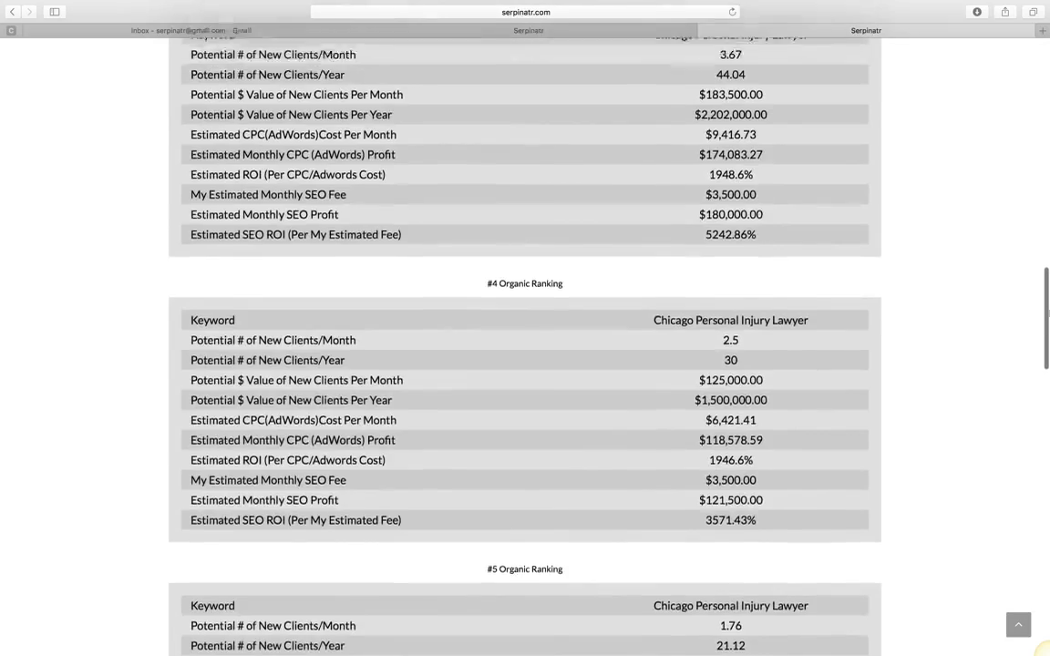
drag(1045, 324, 1046, 161)
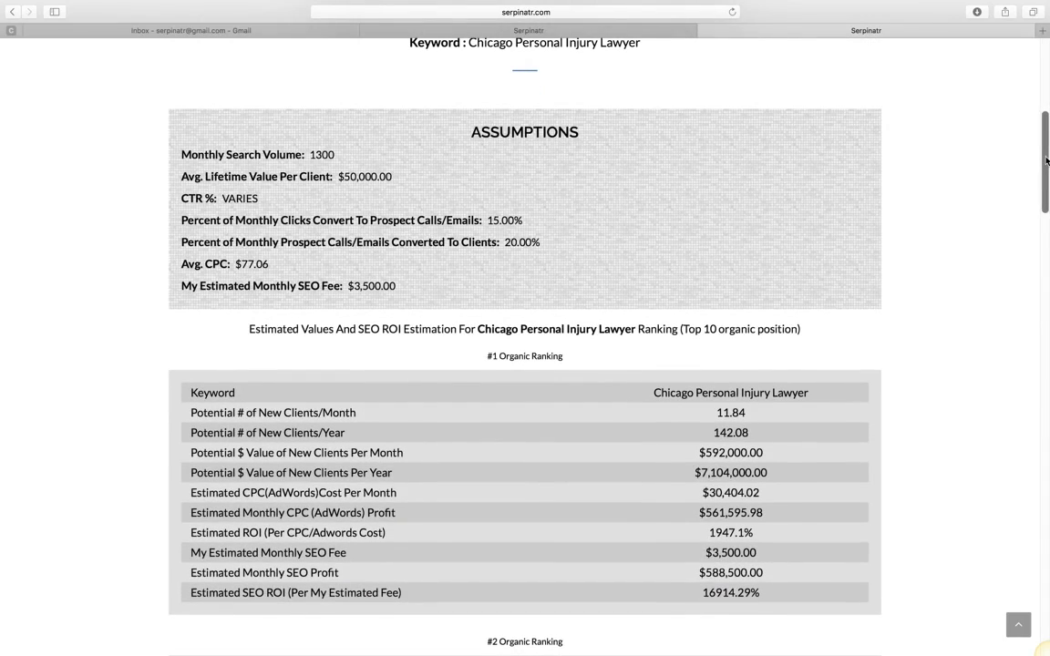
drag(1047, 161, 1035, 81)
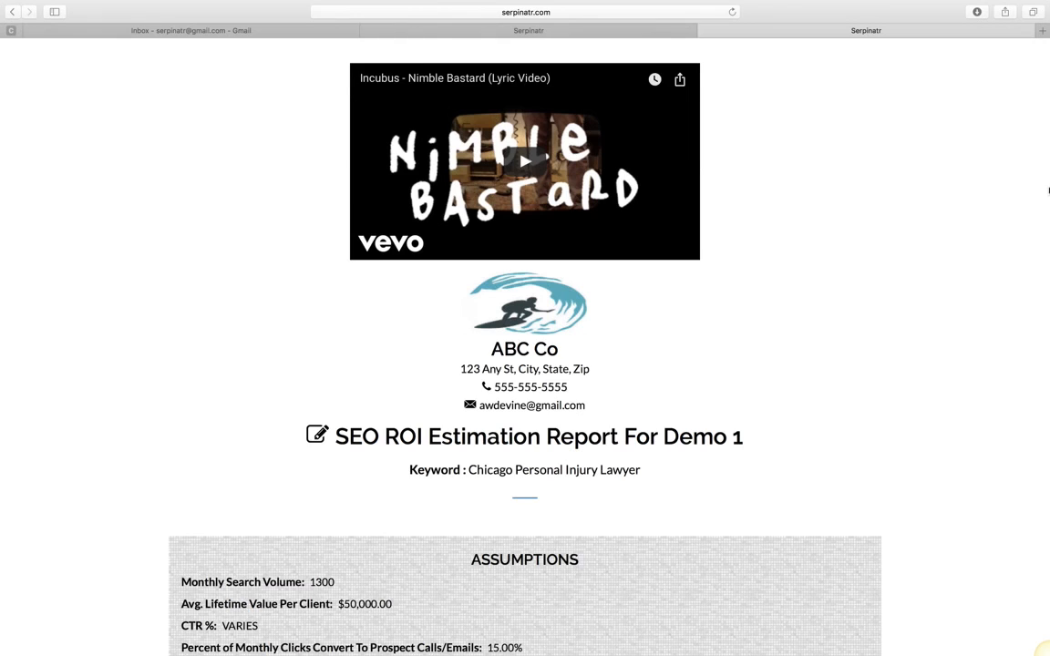
scroll(525, 346, down, 2)
scroll(1019, 627, down, 20)
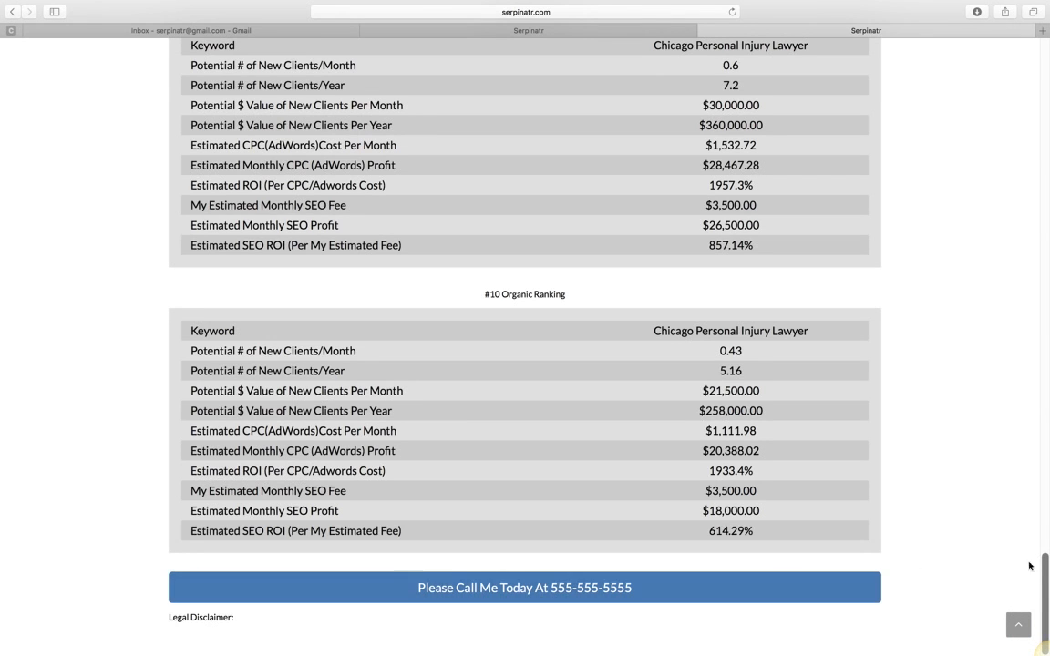
drag(1045, 575, 1045, 31)
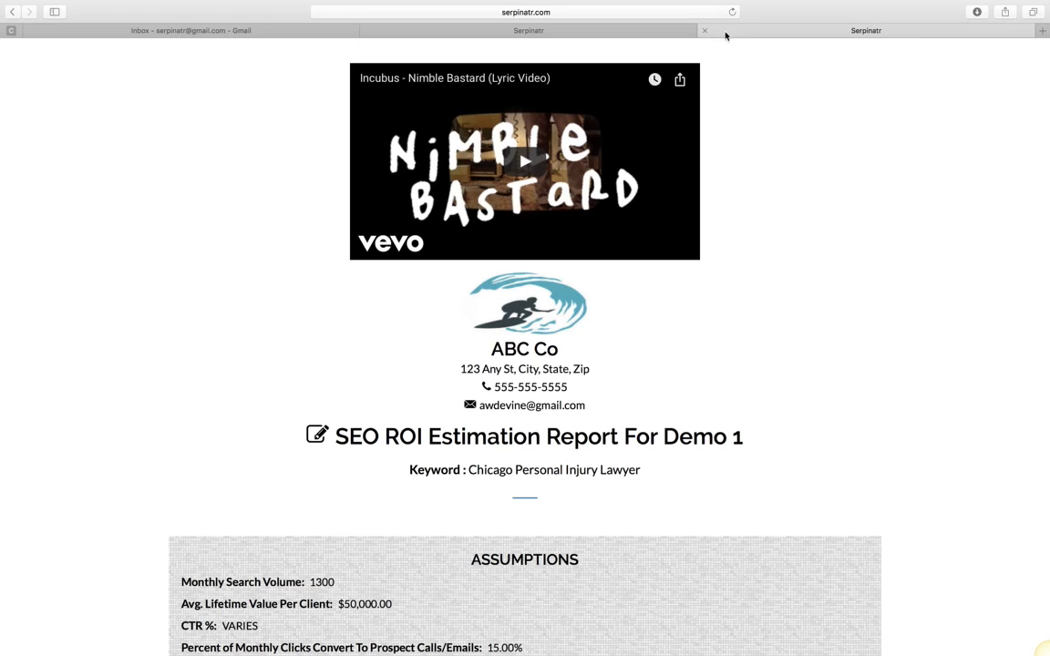
- Preview the report's public link with its signup popup, then show My Leads with the captured lead
click(705, 31)
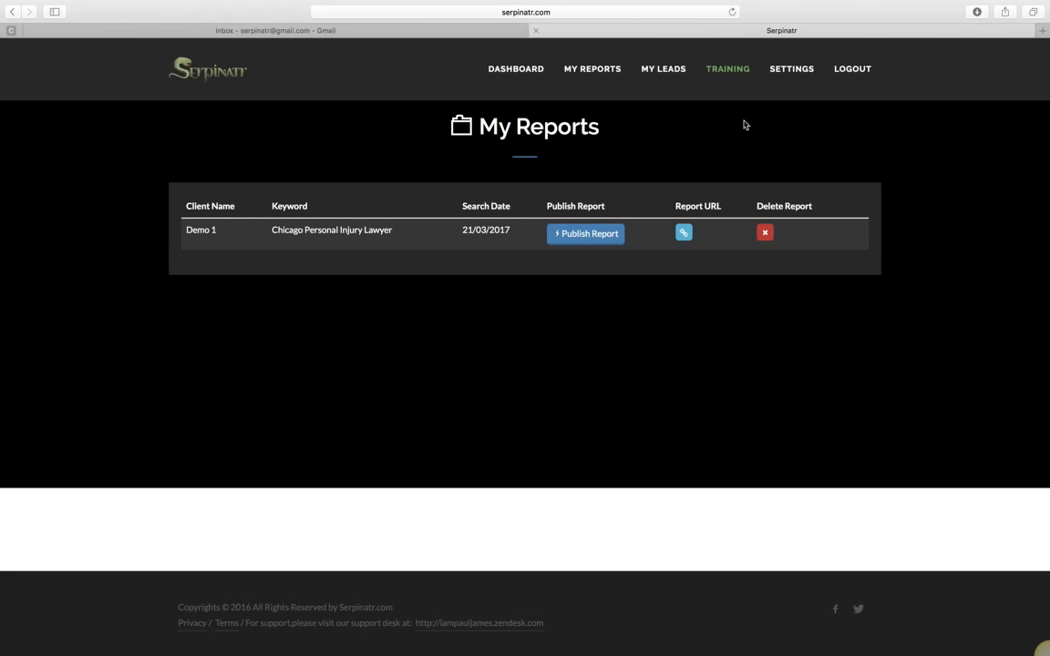
click(683, 234)
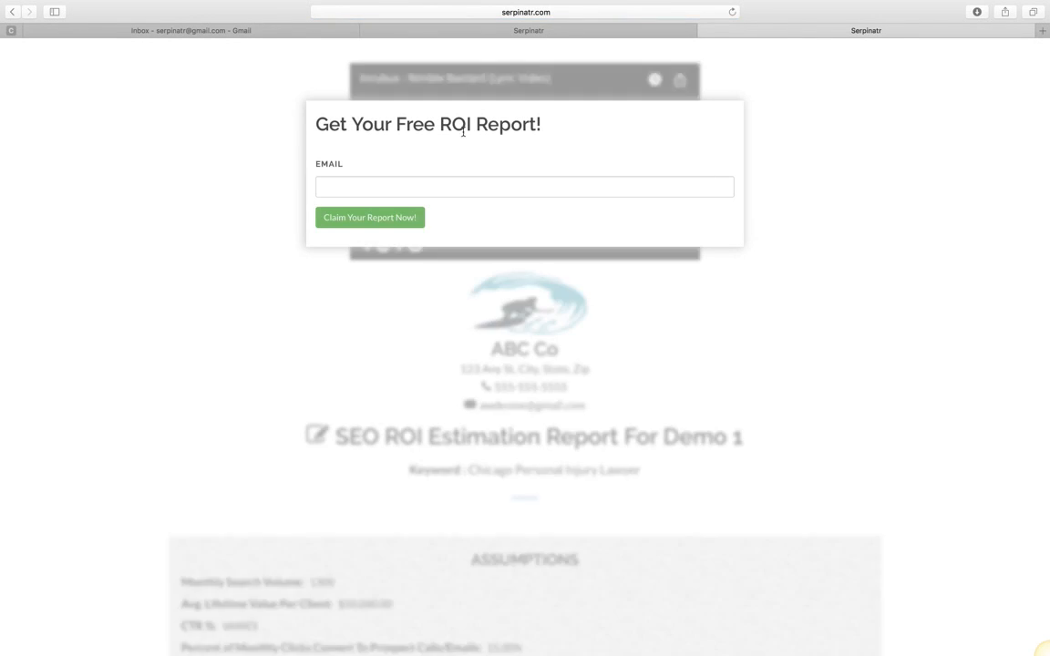
click(398, 12)
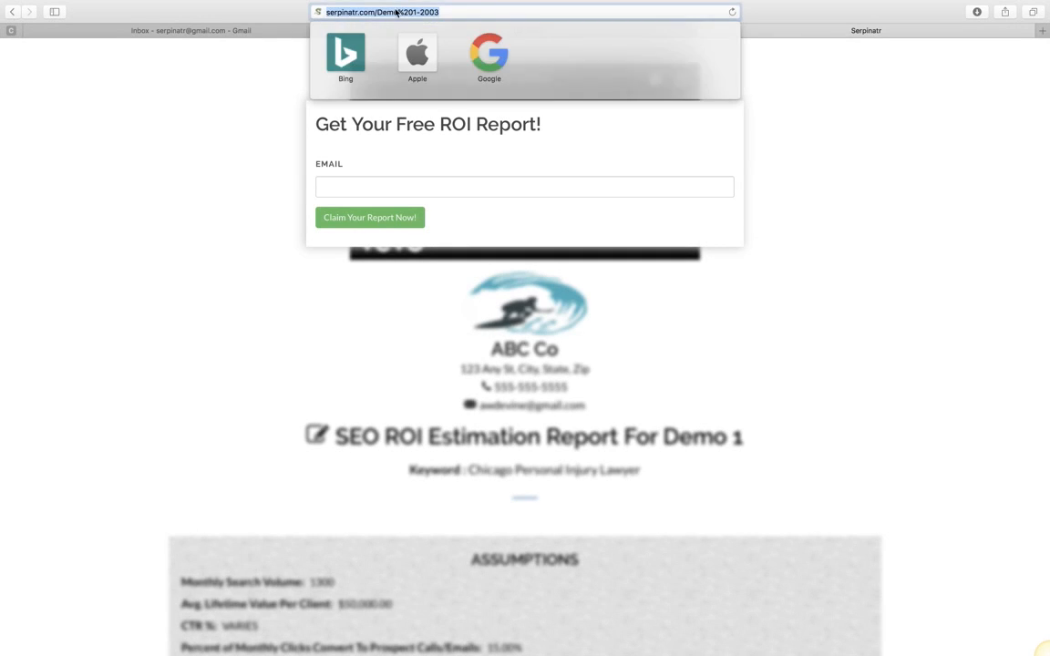
click(833, 55)
click(704, 32)
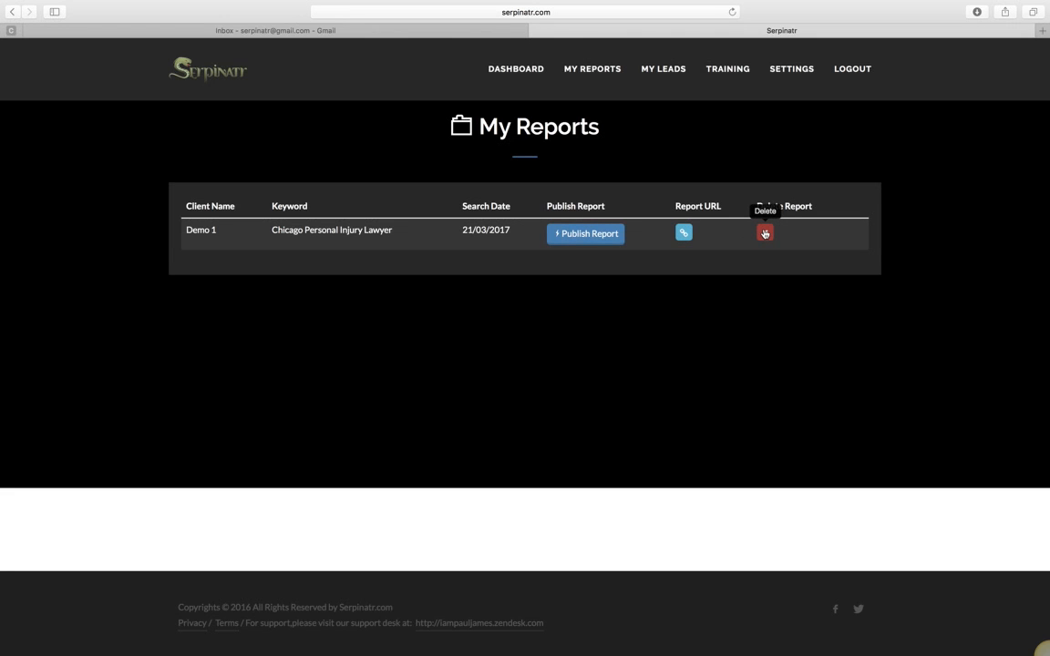
click(662, 70)
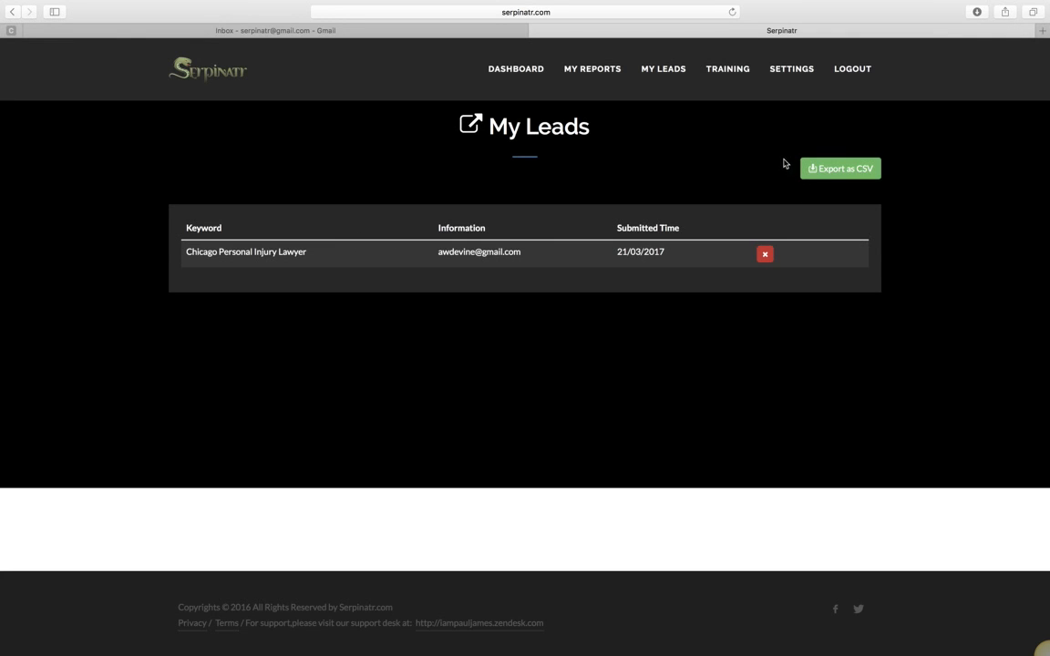
click(611, 73)
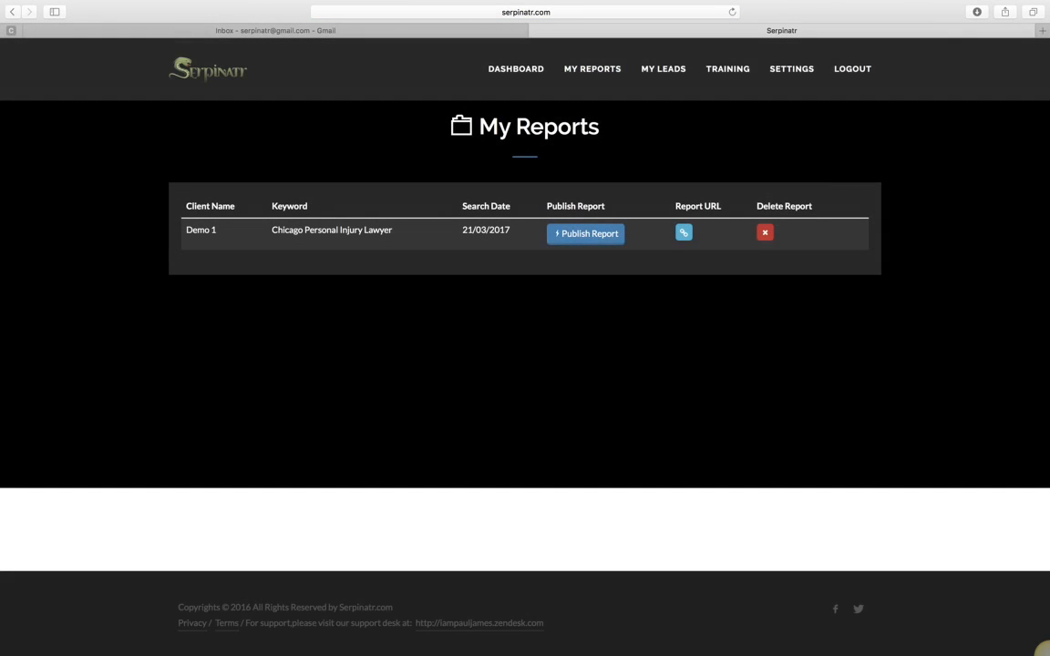
click(678, 75)
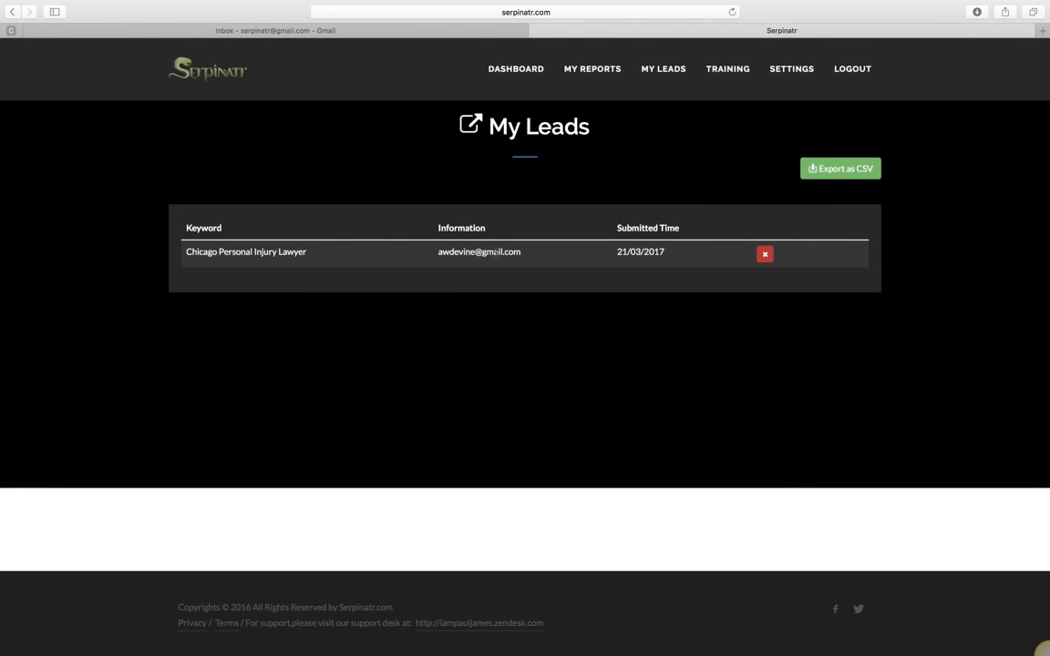
click(353, 33)
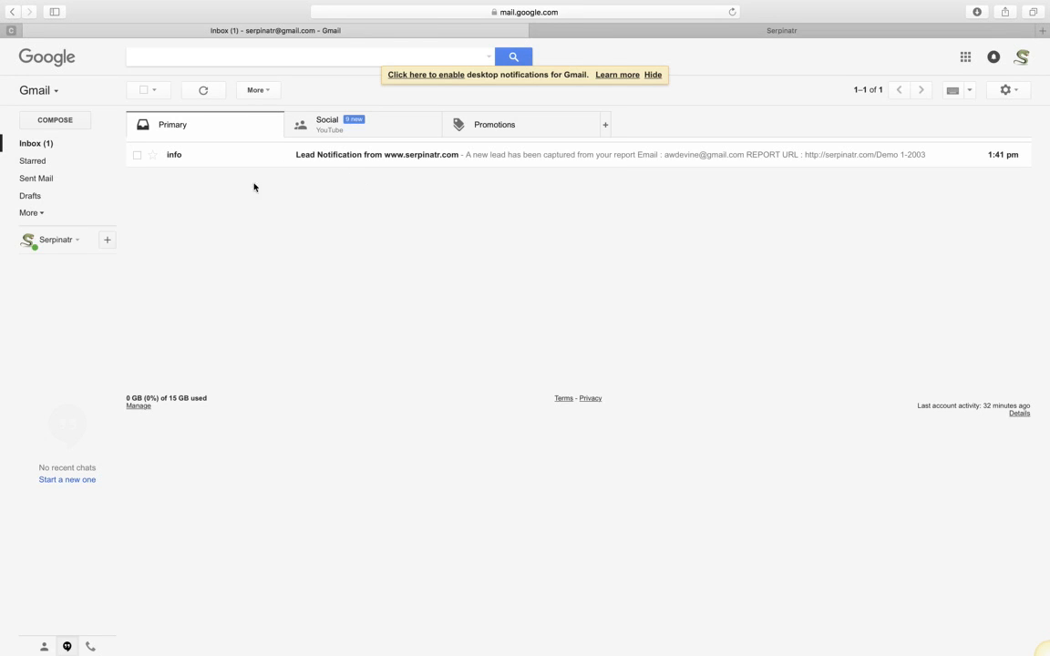
- Read the Lead Notification email in Gmail, then go back to Serpinatr's My Leads list
click(202, 161)
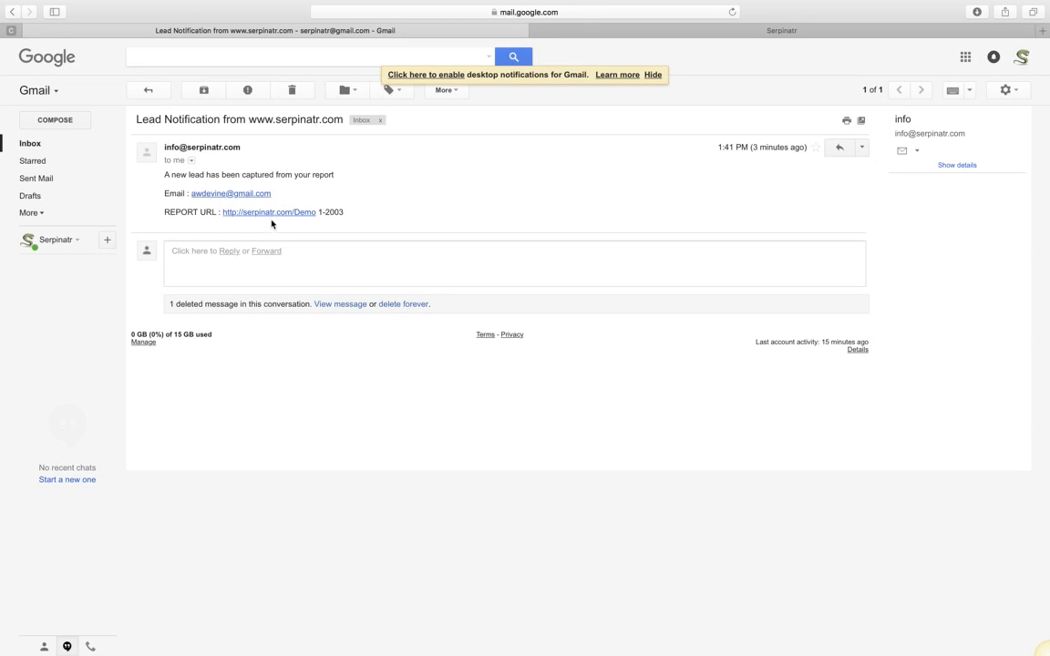
click(31, 146)
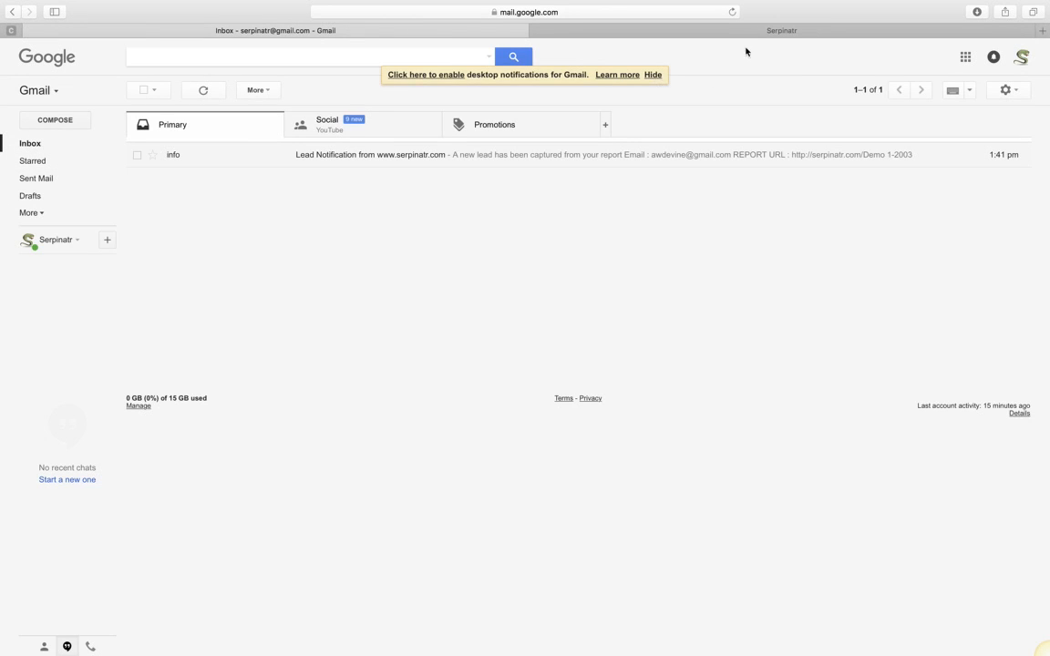
click(768, 32)
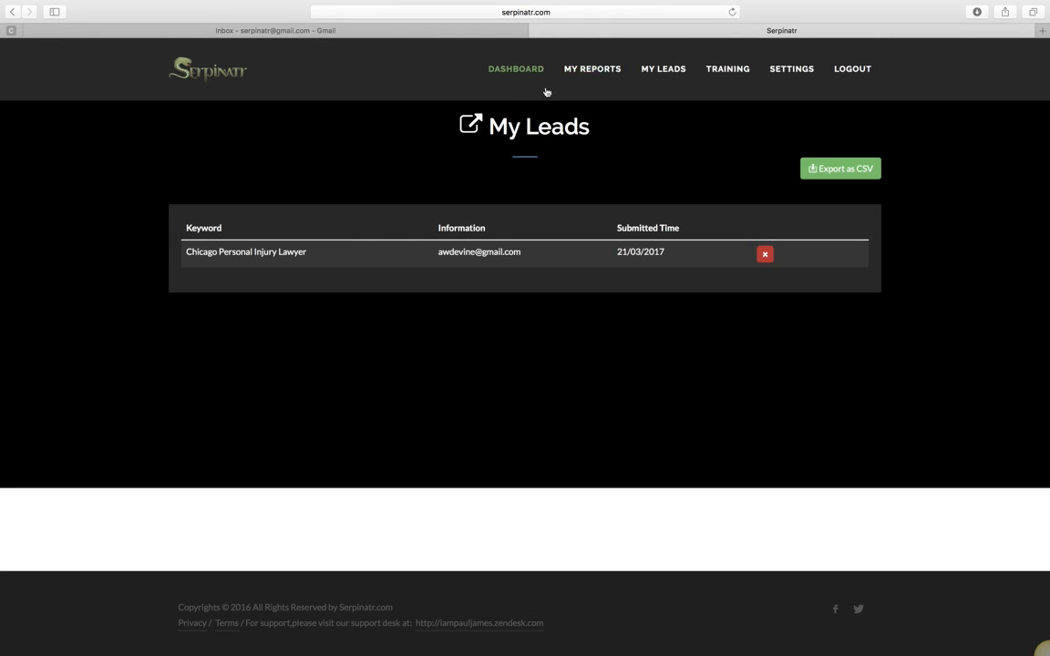
- Go to the Serpinatr welcome dashboard with the keyword search and three estimation tools
click(516, 71)
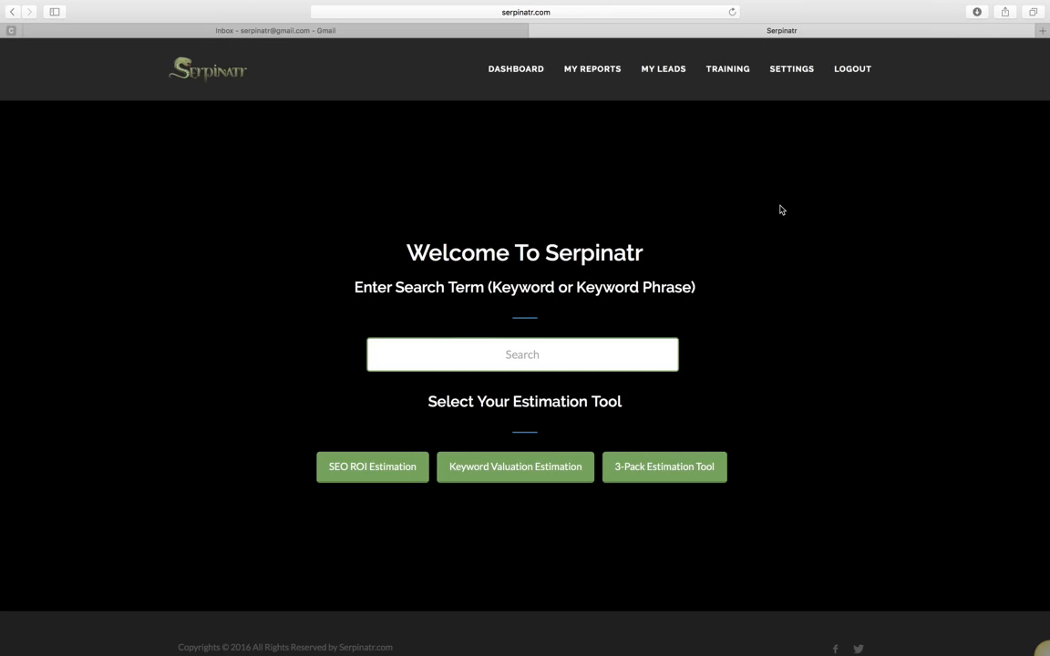
mouse_move(796, 6)
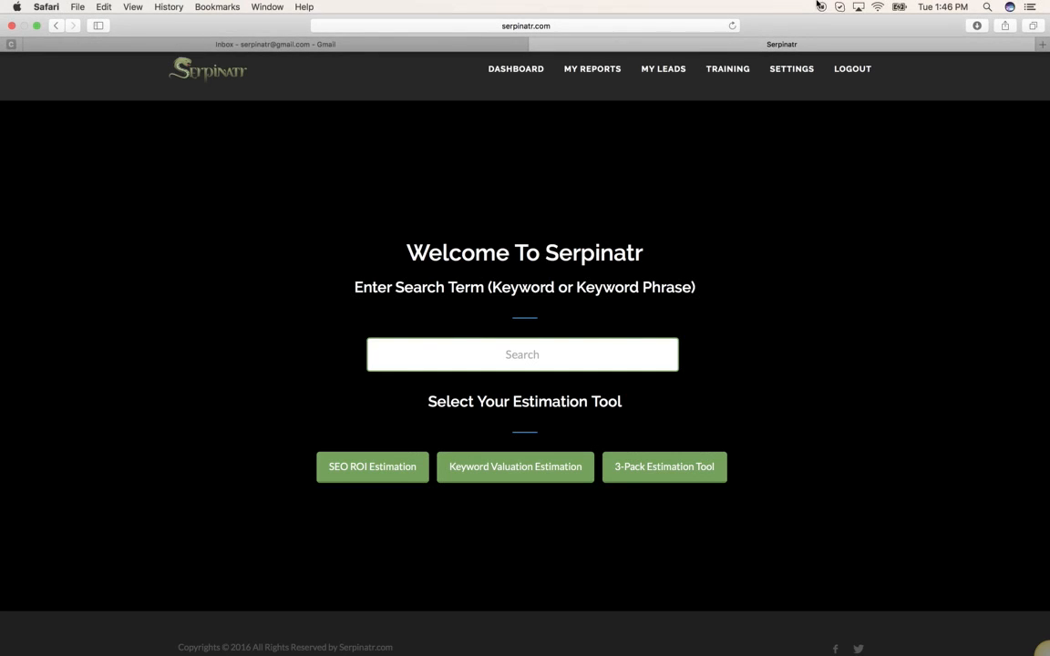